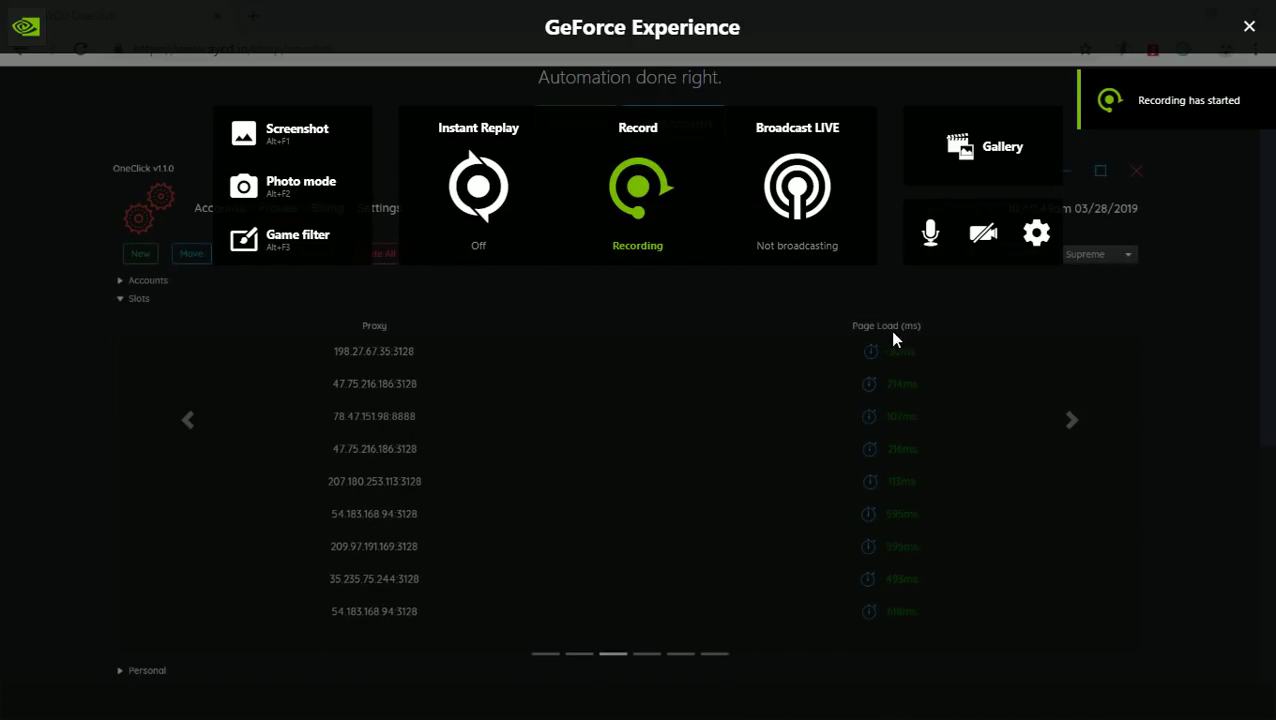
- Examine the OneClick product page, from its heading and proxy screenshot down to the minimum and recommended system requirements
click(1249, 26)
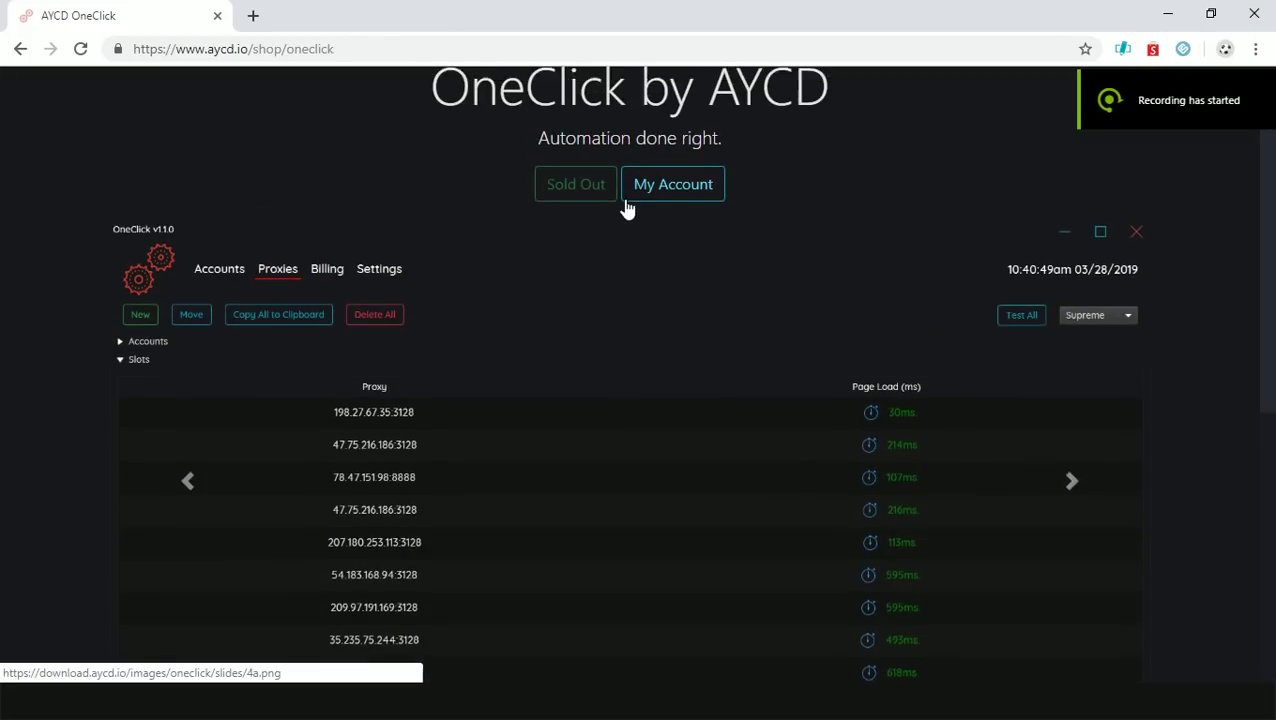
scroll(441, 196, up, 1)
scroll(436, 242, down, 4)
scroll(450, 236, up, 4)
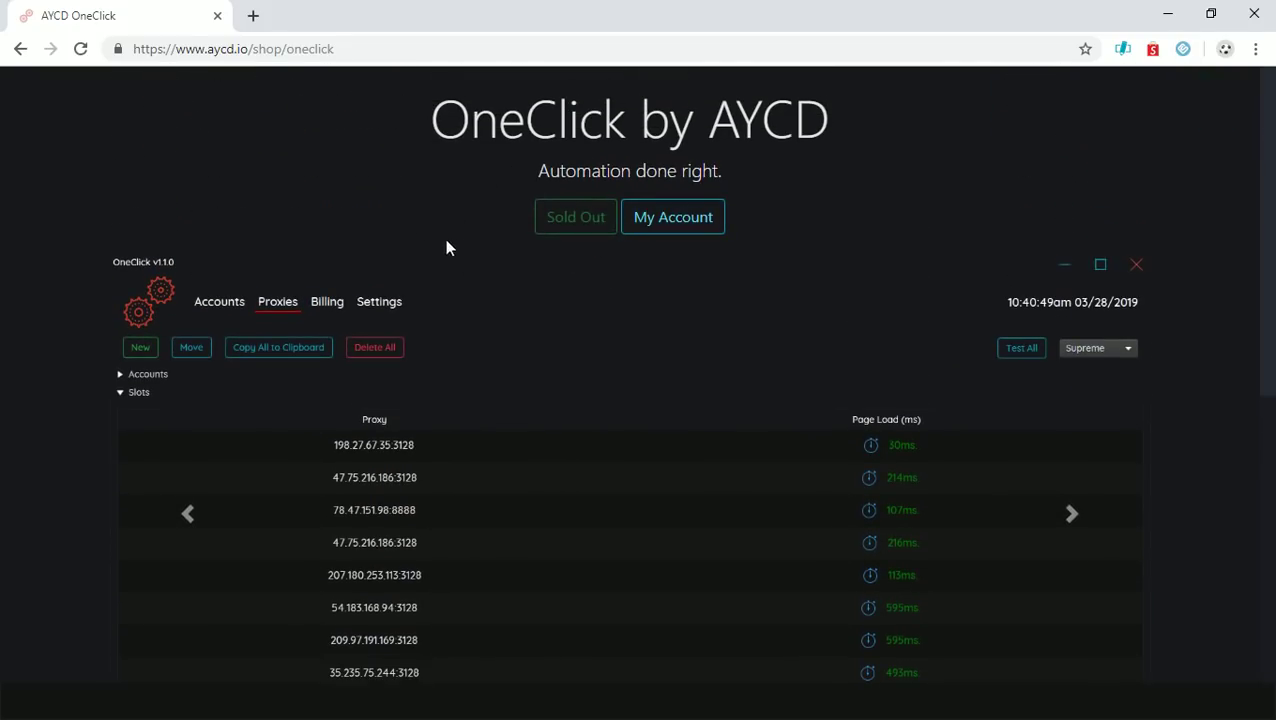
scroll(632, 376, down, 2)
scroll(479, 318, up, 1)
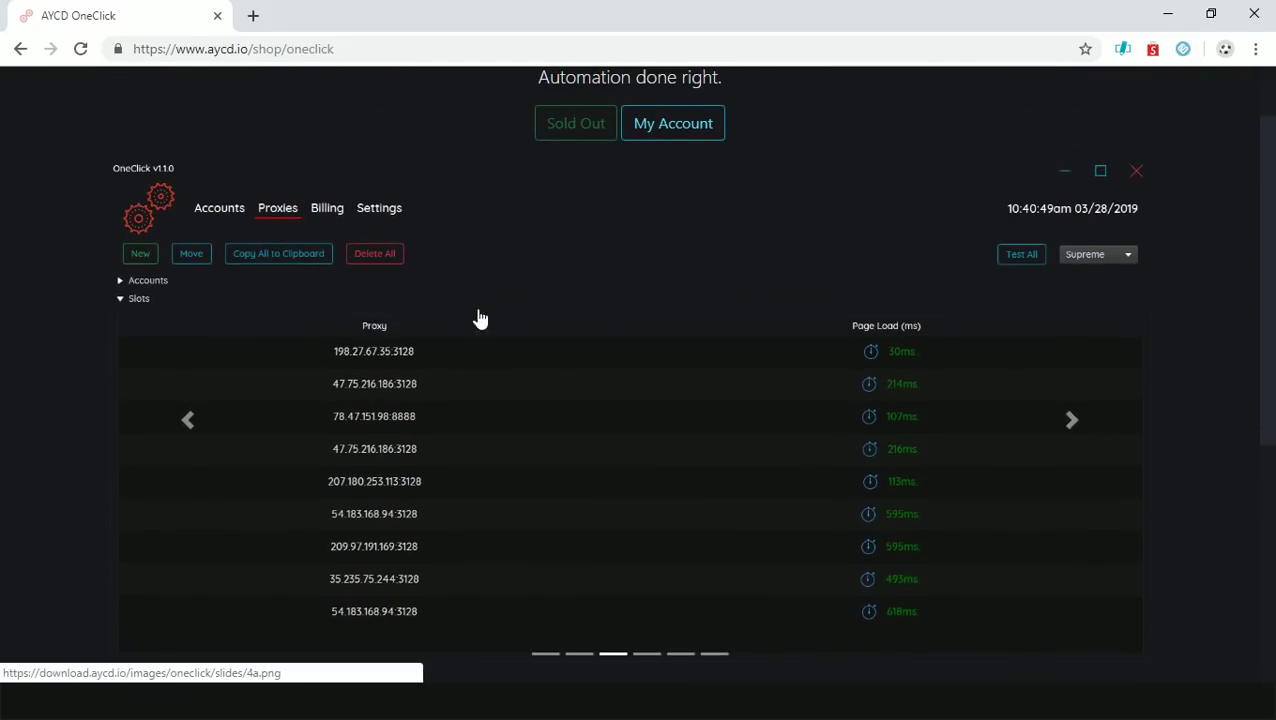
scroll(533, 176, up, 1)
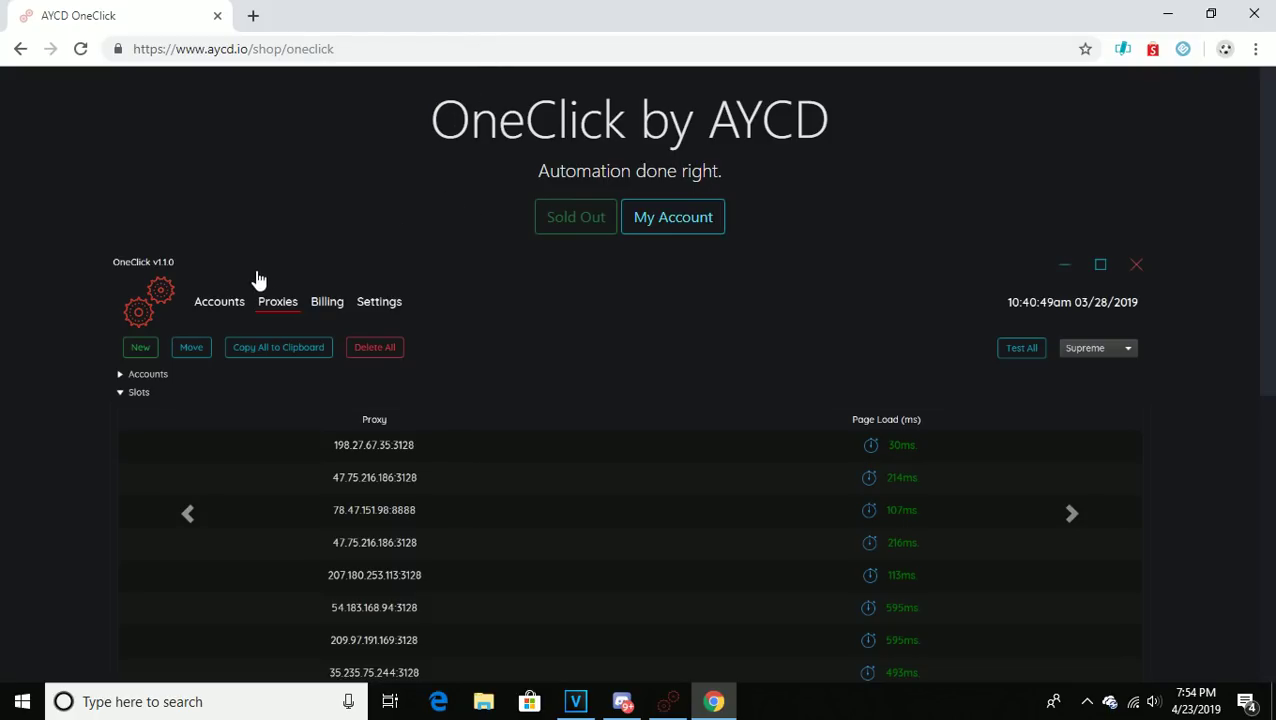
scroll(570, 226, down, 5)
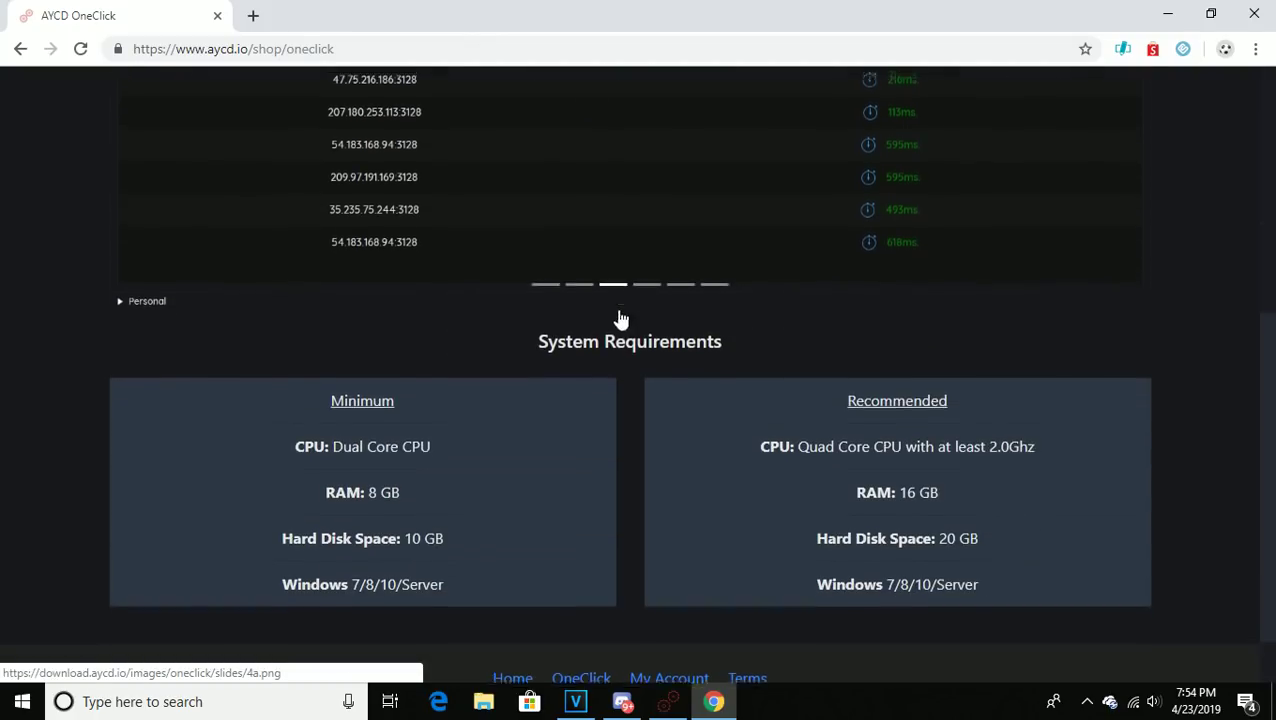
scroll(635, 367, down, 1)
scroll(848, 451, up, 6)
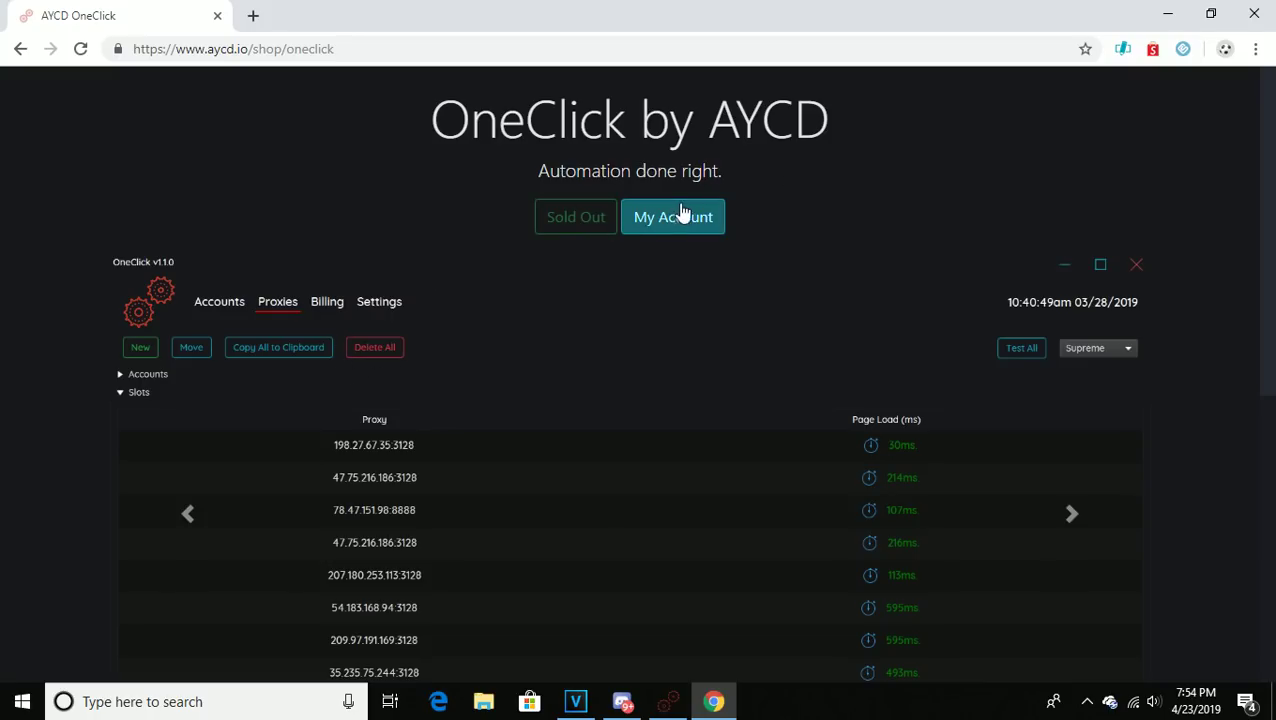
drag(432, 118, 289, 171)
click(289, 171)
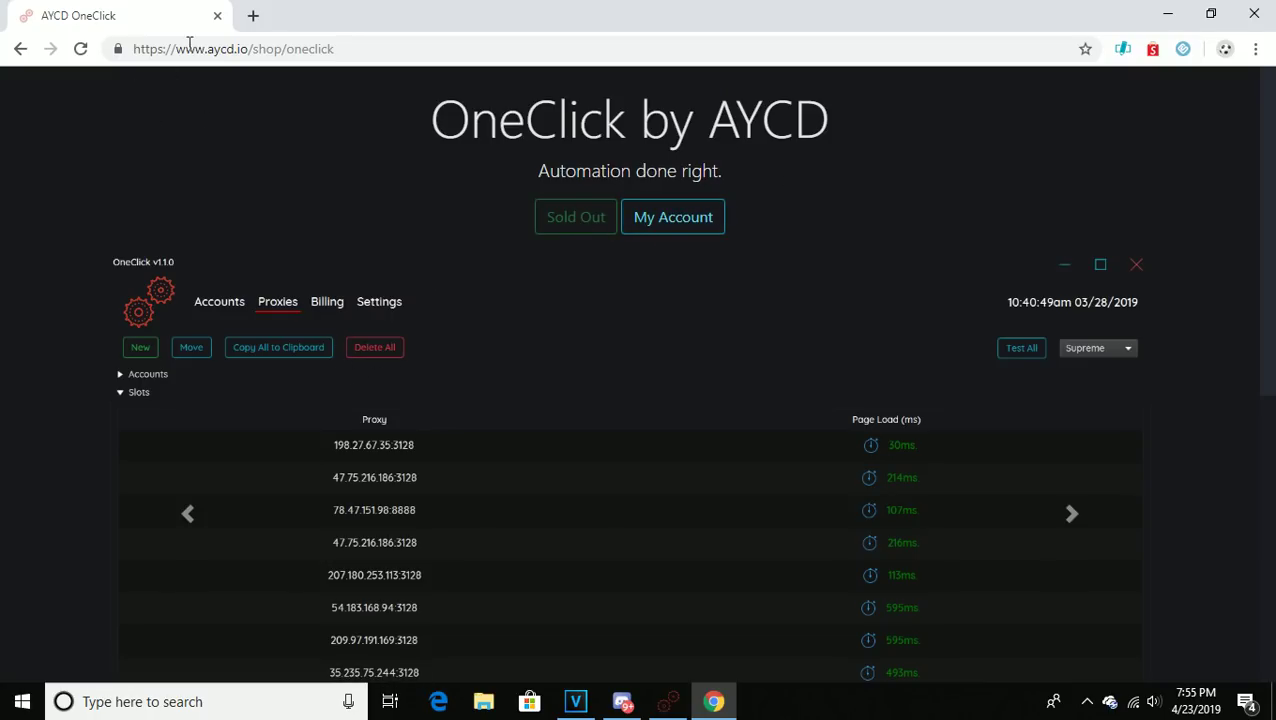
scroll(632, 290, down, 2)
scroll(424, 330, down, 4)
scroll(561, 427, up, 5)
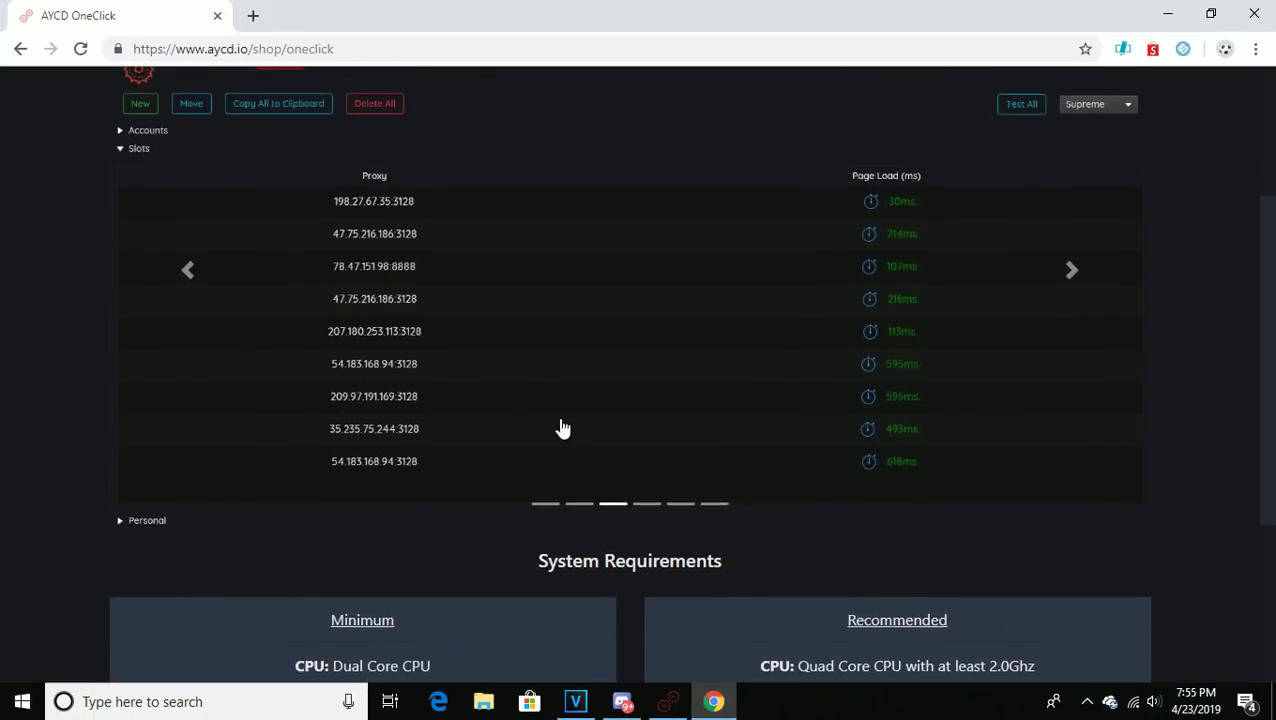
scroll(530, 453, up, 1)
scroll(675, 464, down, 5)
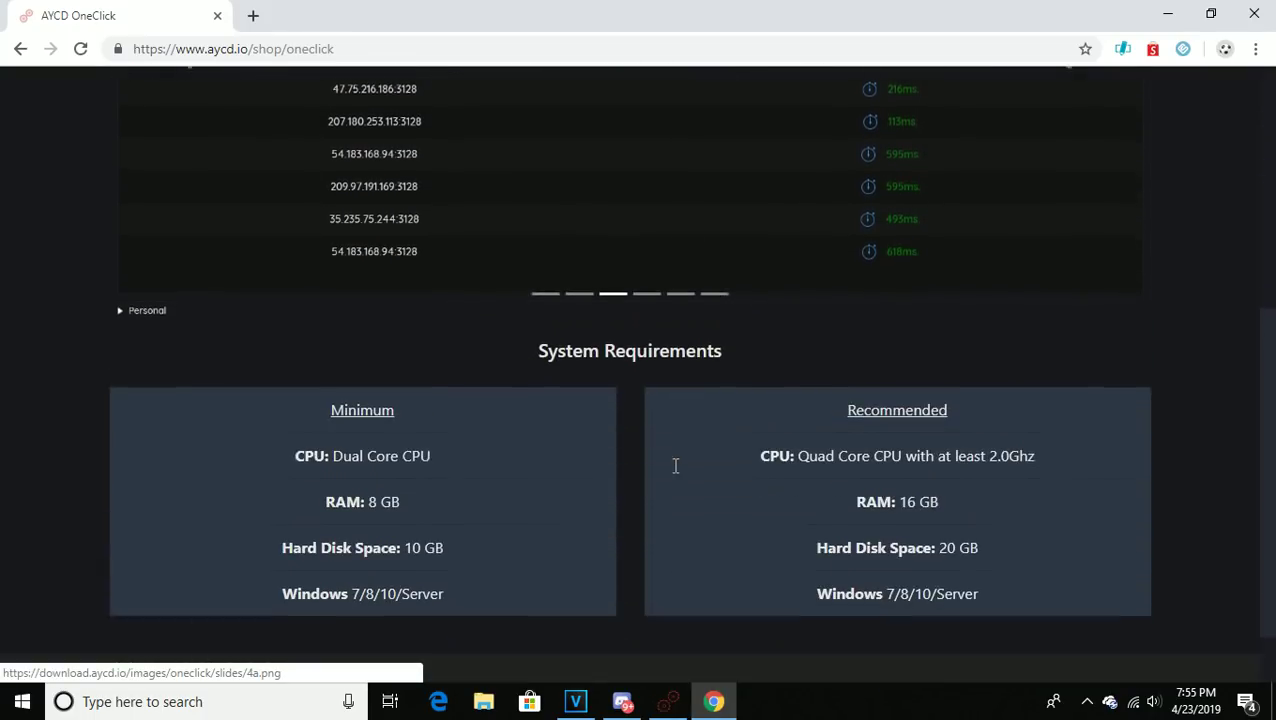
scroll(758, 521, up, 2)
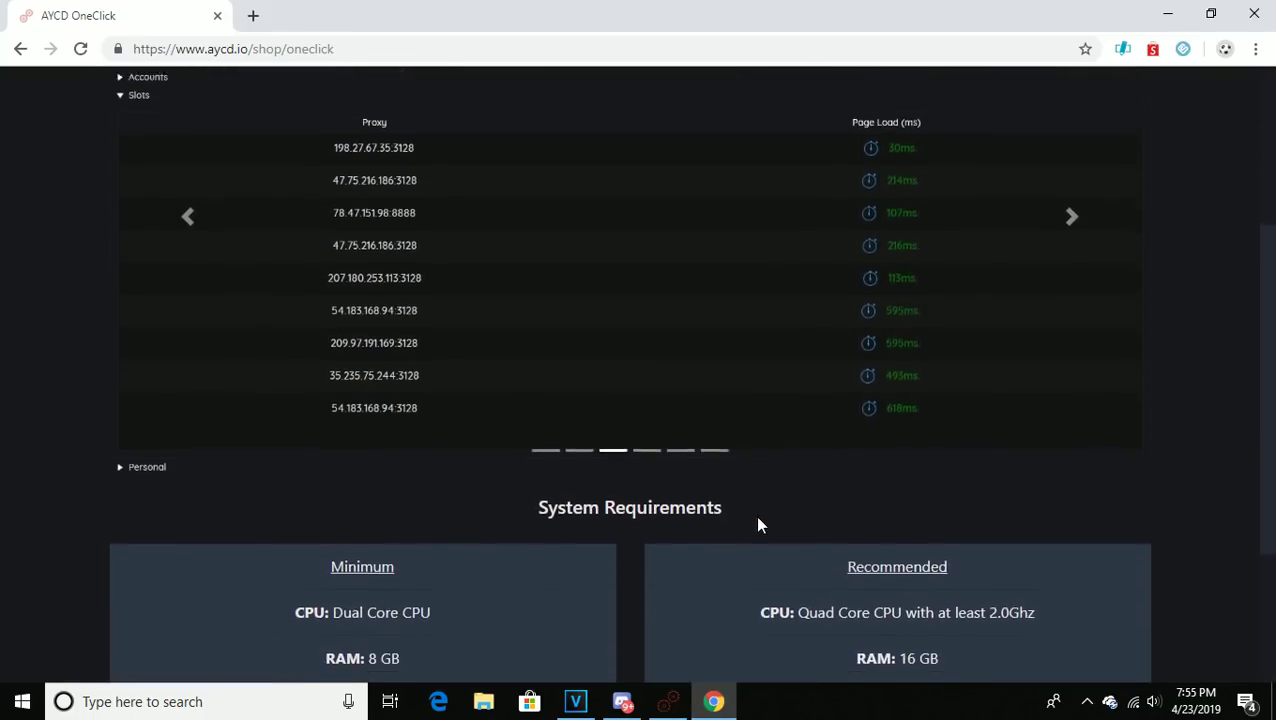
scroll(732, 516, down, 1)
scroll(727, 505, up, 1)
- Switch to the OneClick desktop app and review its proxy list and settings, including proxy run durations and the Discord WebHook field
click(668, 701)
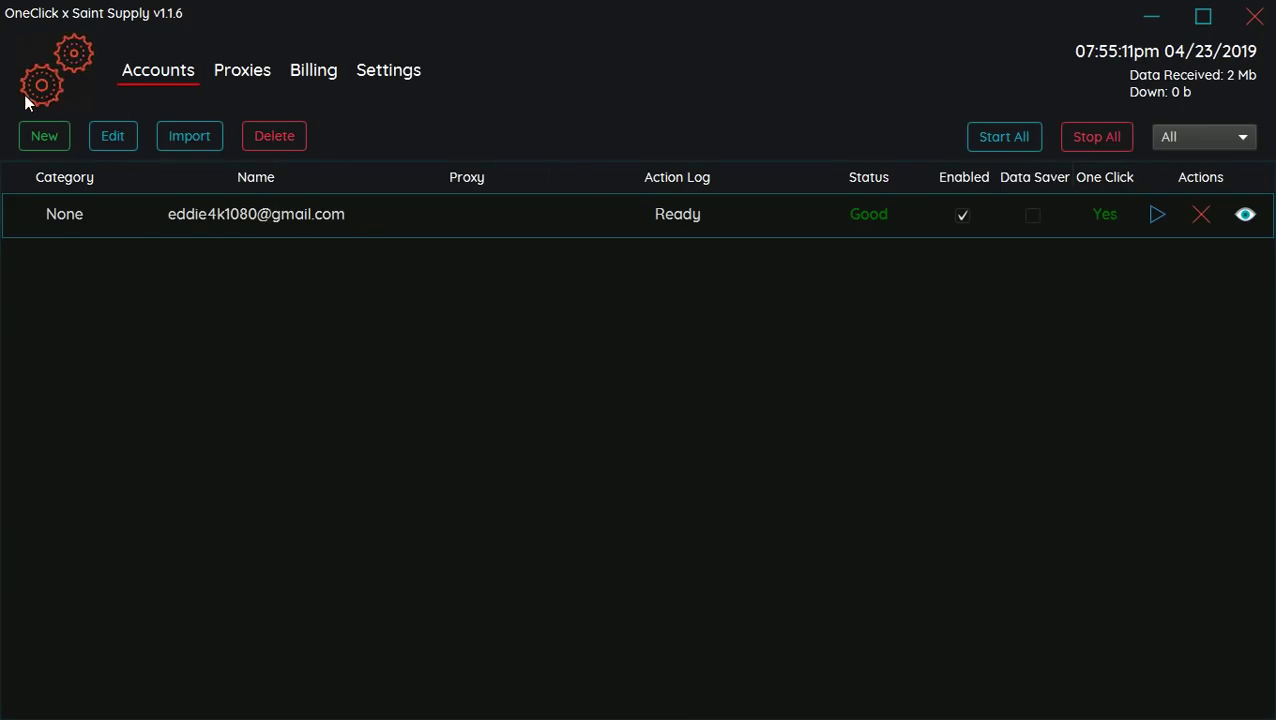
click(242, 72)
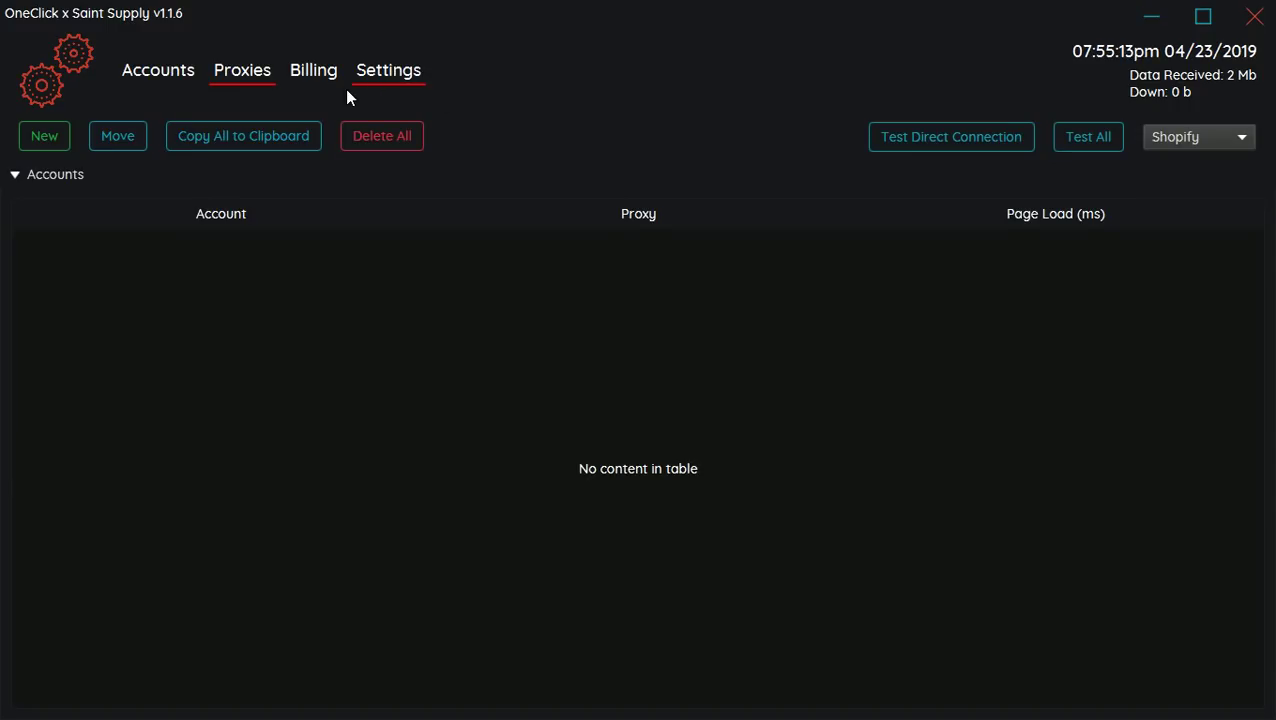
click(376, 86)
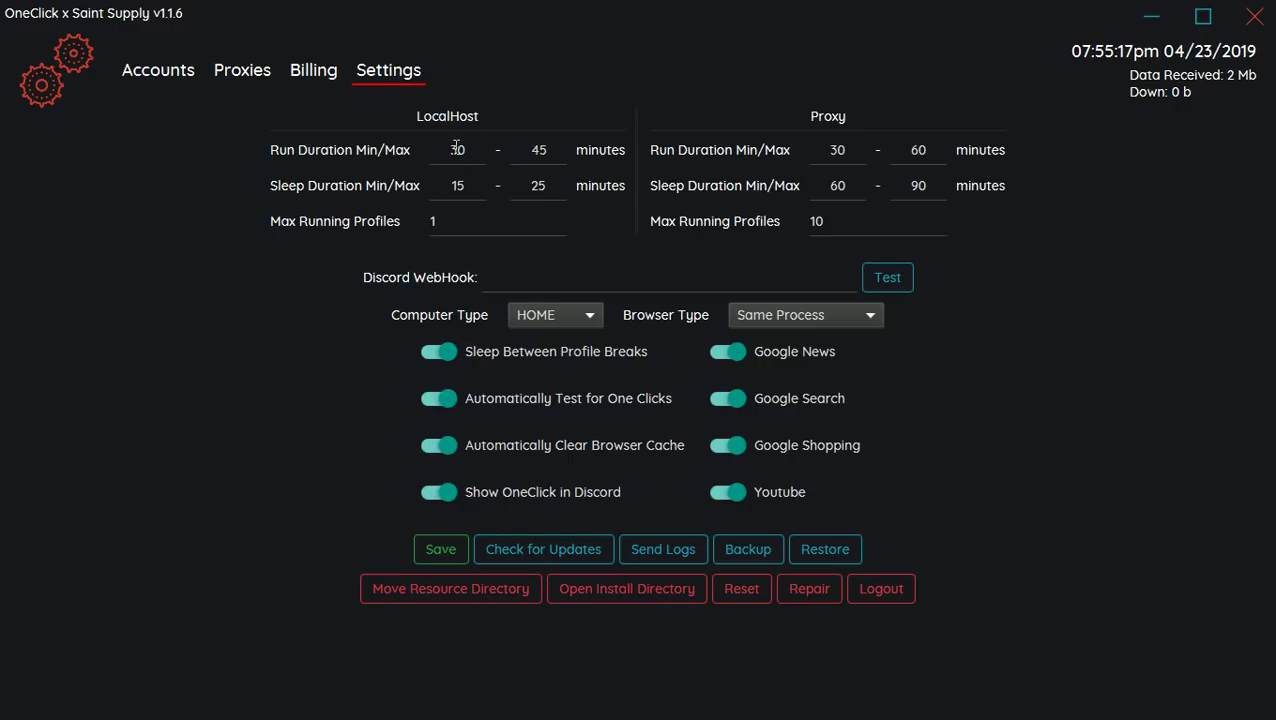
click(842, 150)
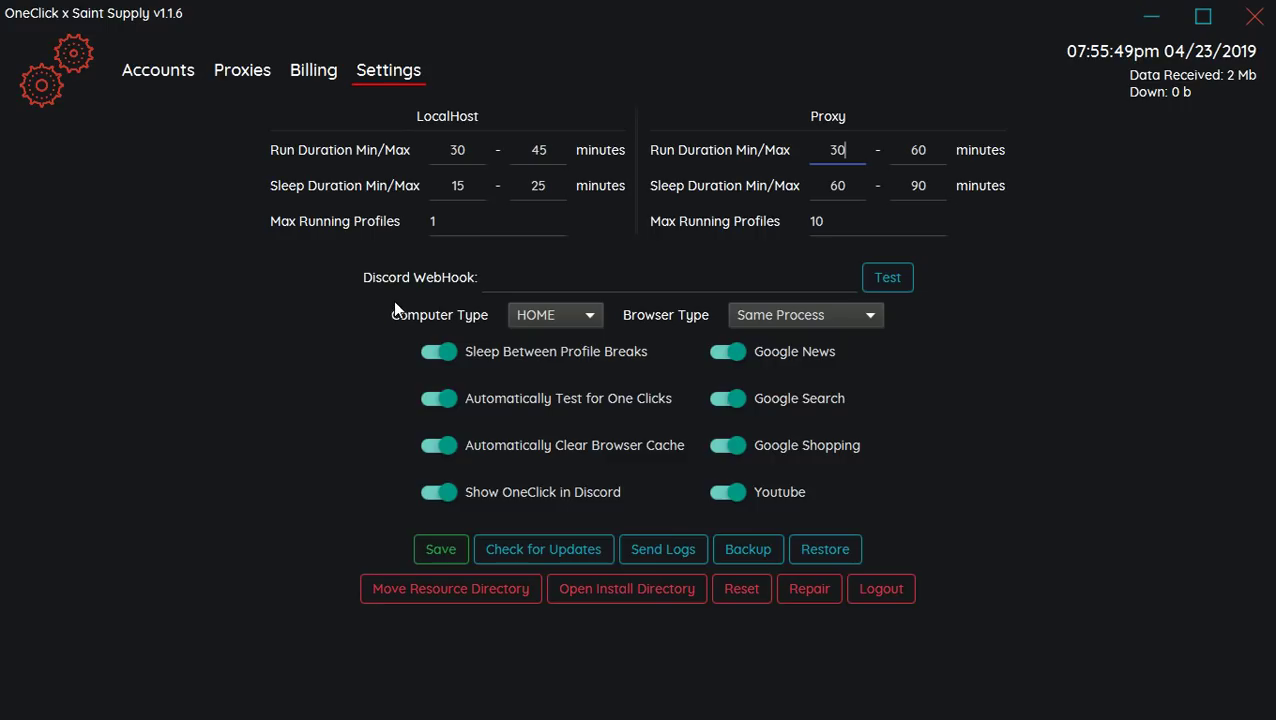
click(522, 273)
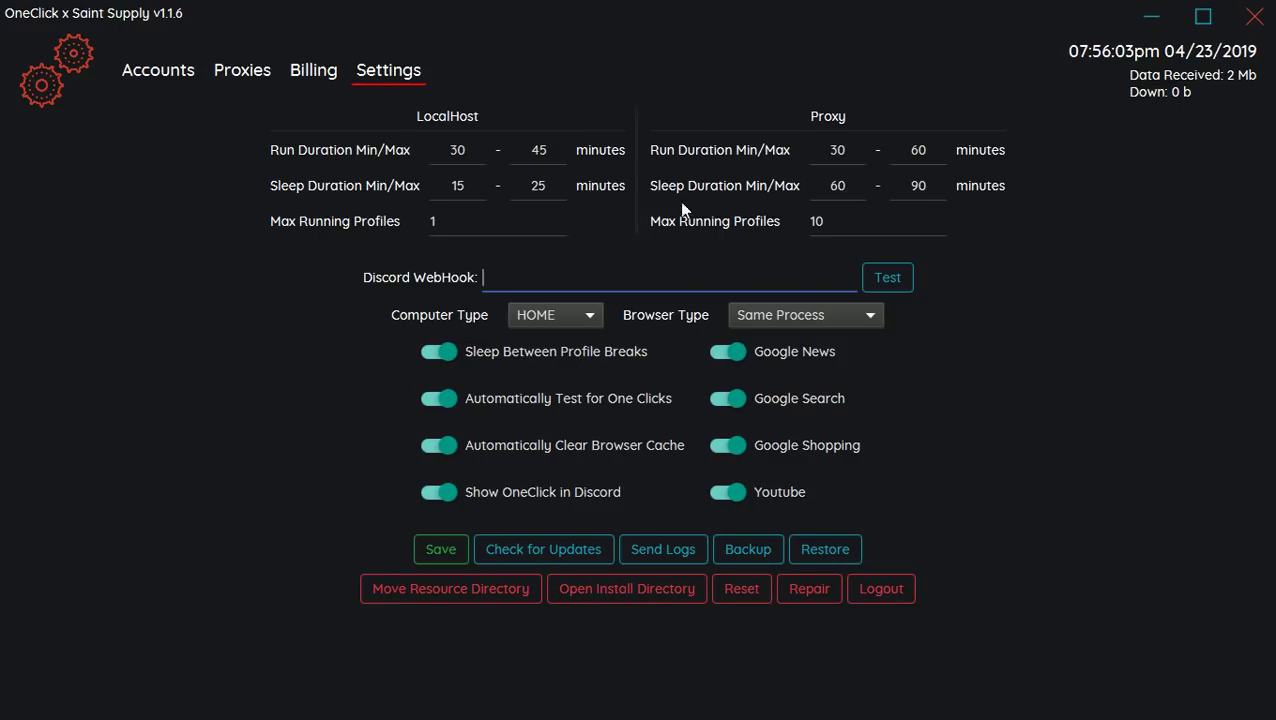
- Inspect the billing import dialog and the blank new billing form, closing both without importing or saving anything
click(313, 72)
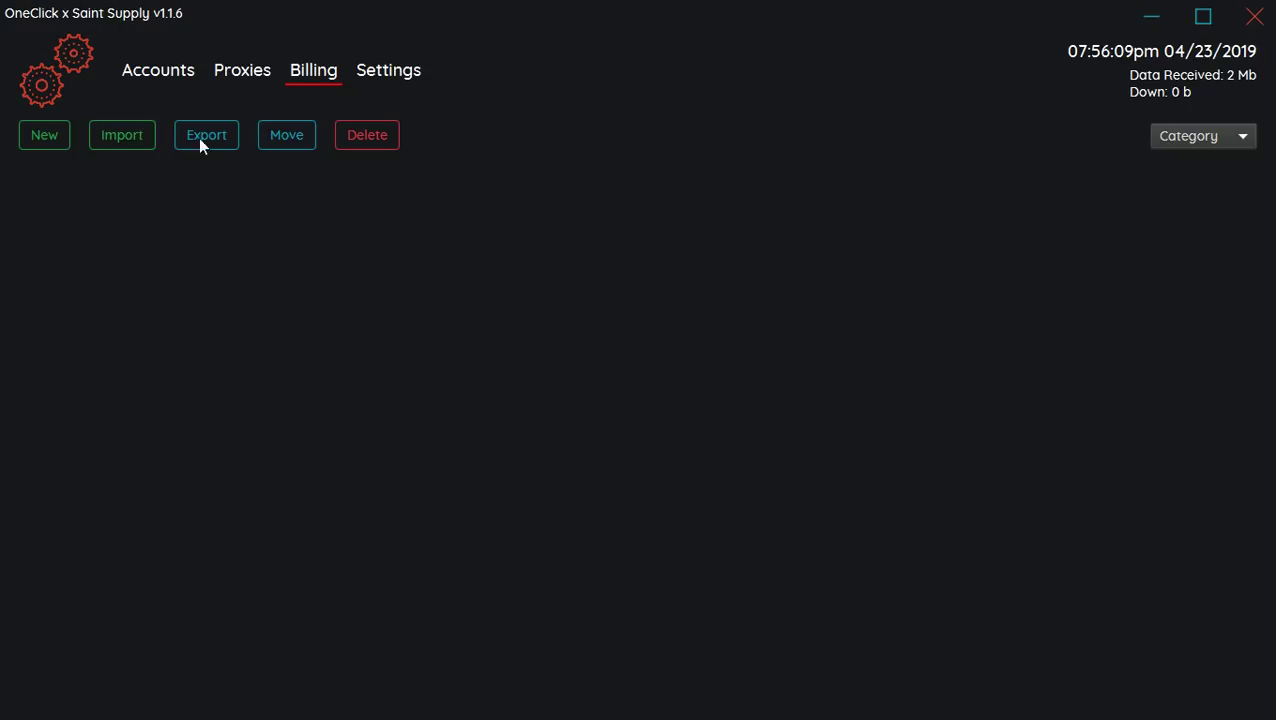
click(117, 145)
drag(530, 285, 362, 367)
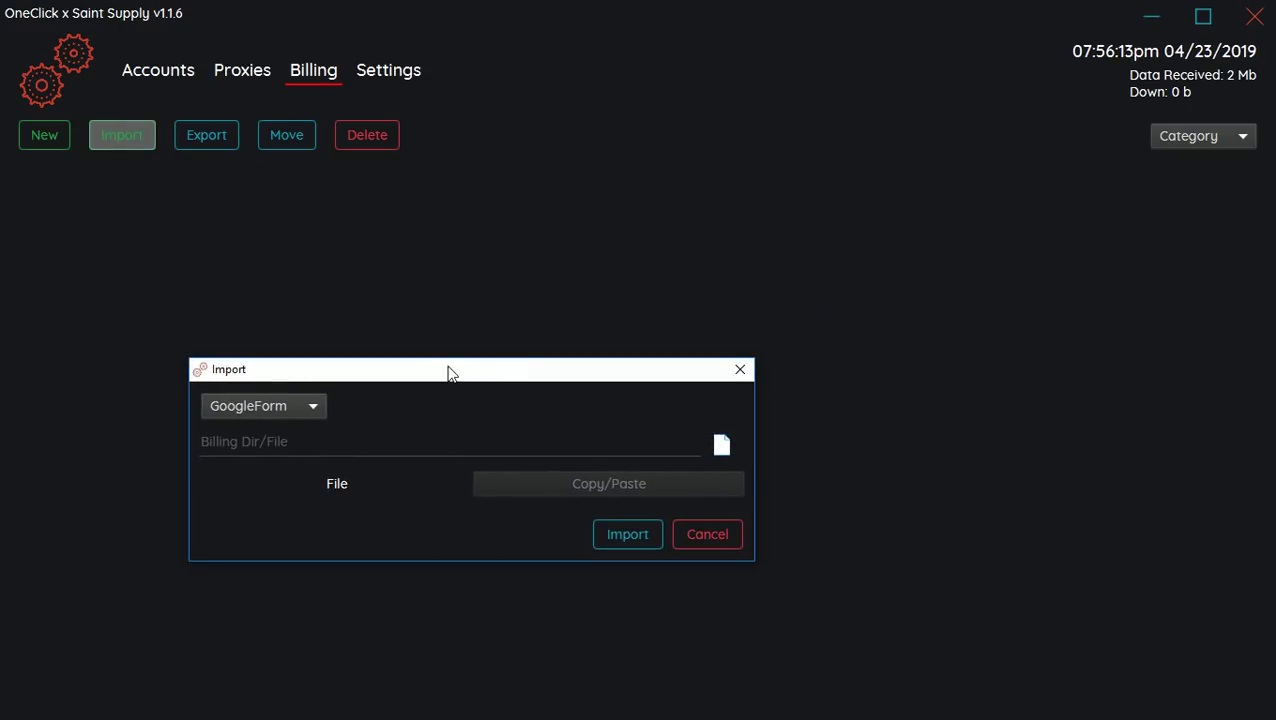
drag(448, 373, 485, 296)
click(501, 333)
click(715, 286)
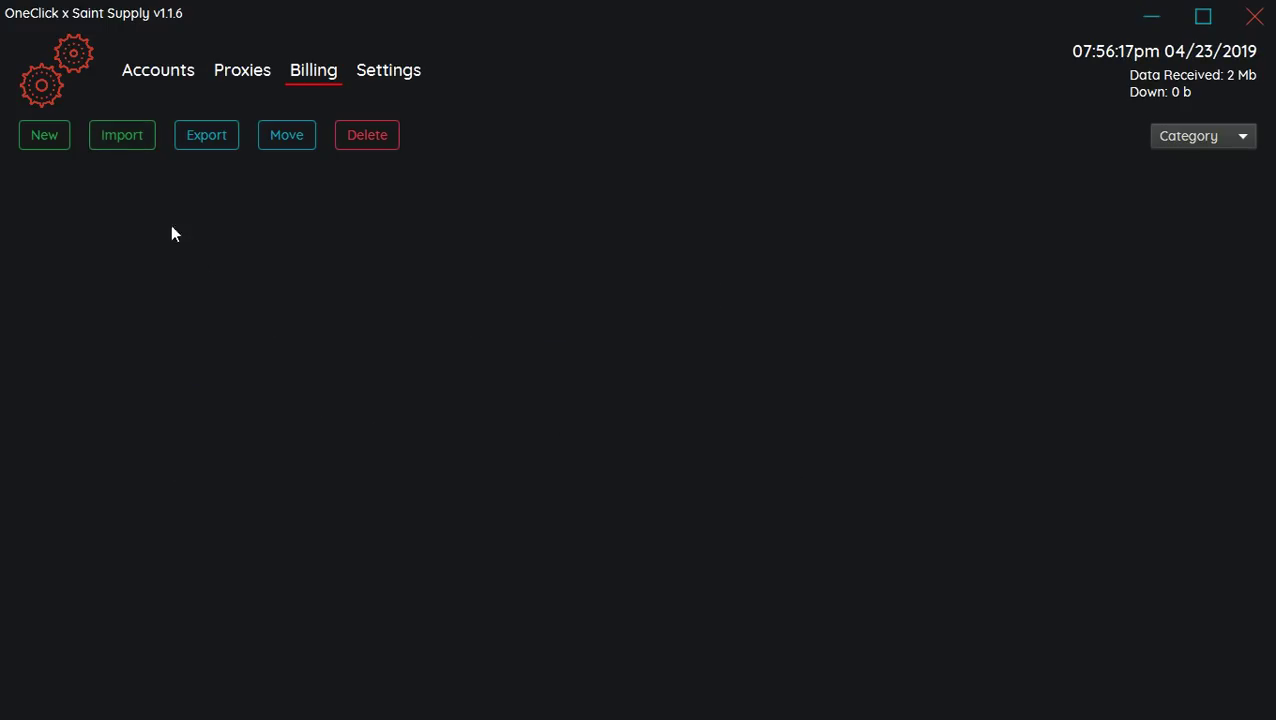
click(50, 143)
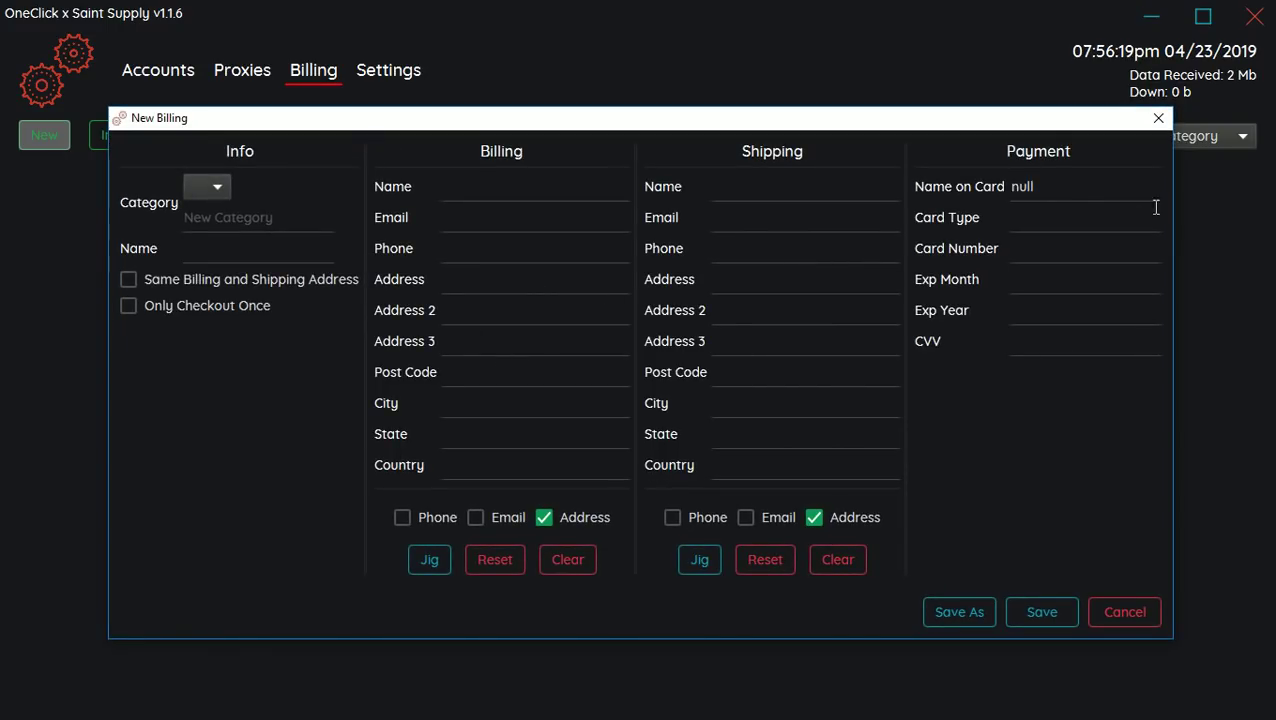
click(1158, 118)
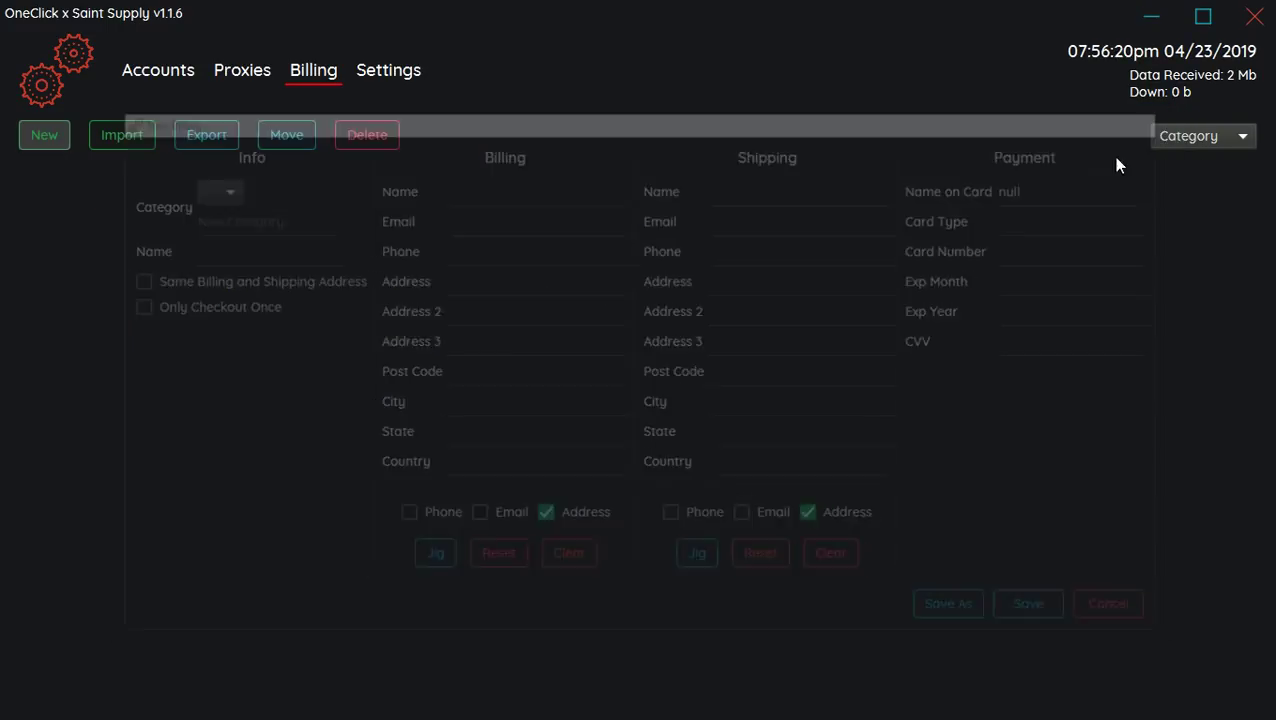
- Inspect the proxy list and the listed account's Set Category dialog, closing the dialog without assigning a category
click(266, 80)
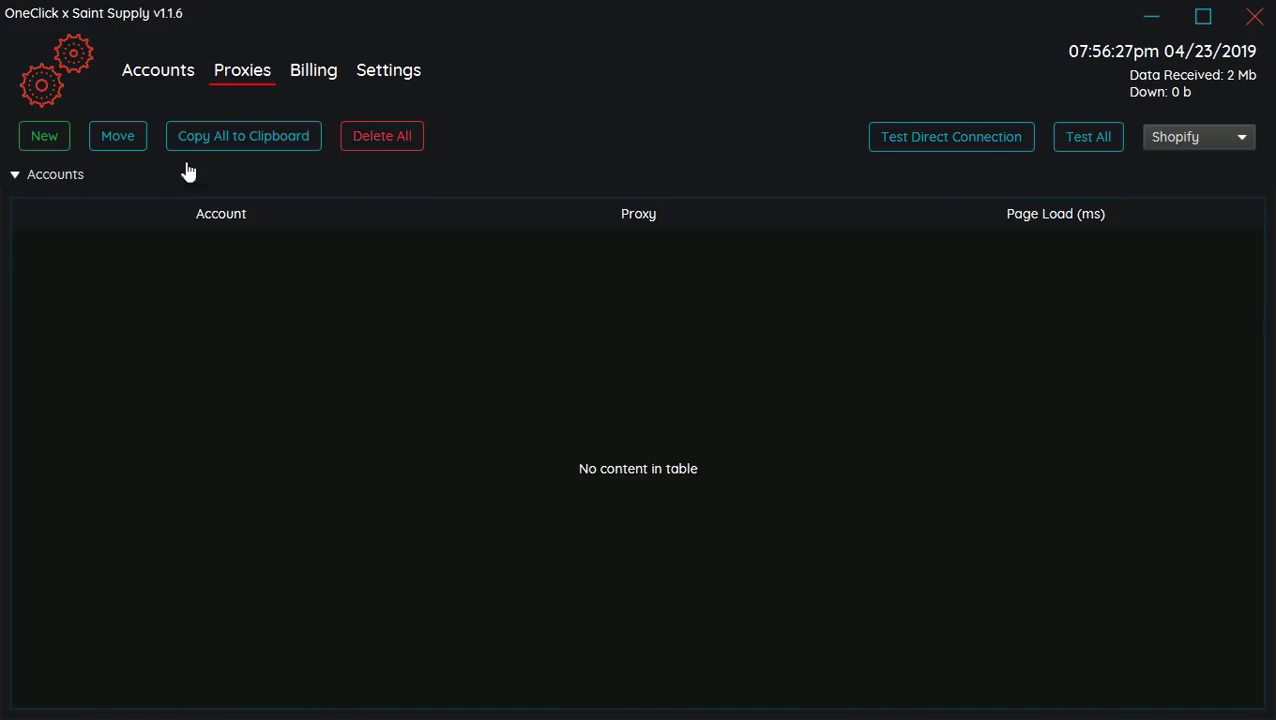
click(168, 74)
click(323, 218)
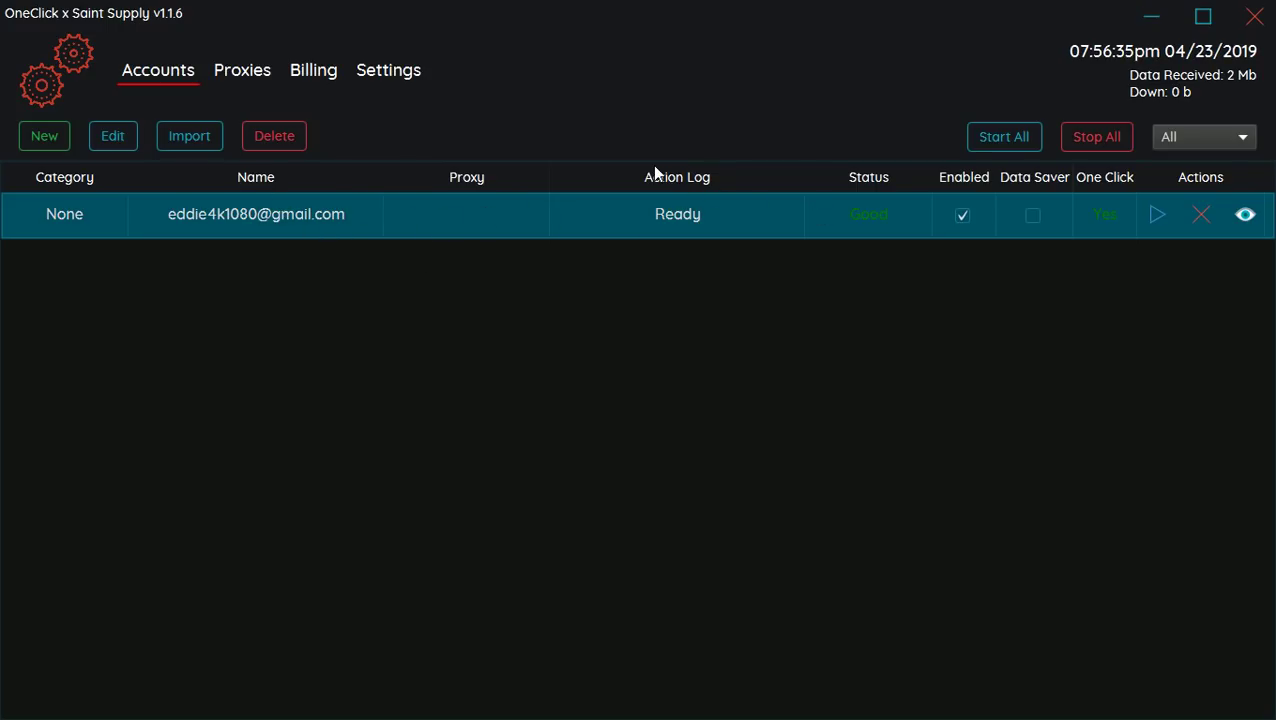
right_click(114, 223)
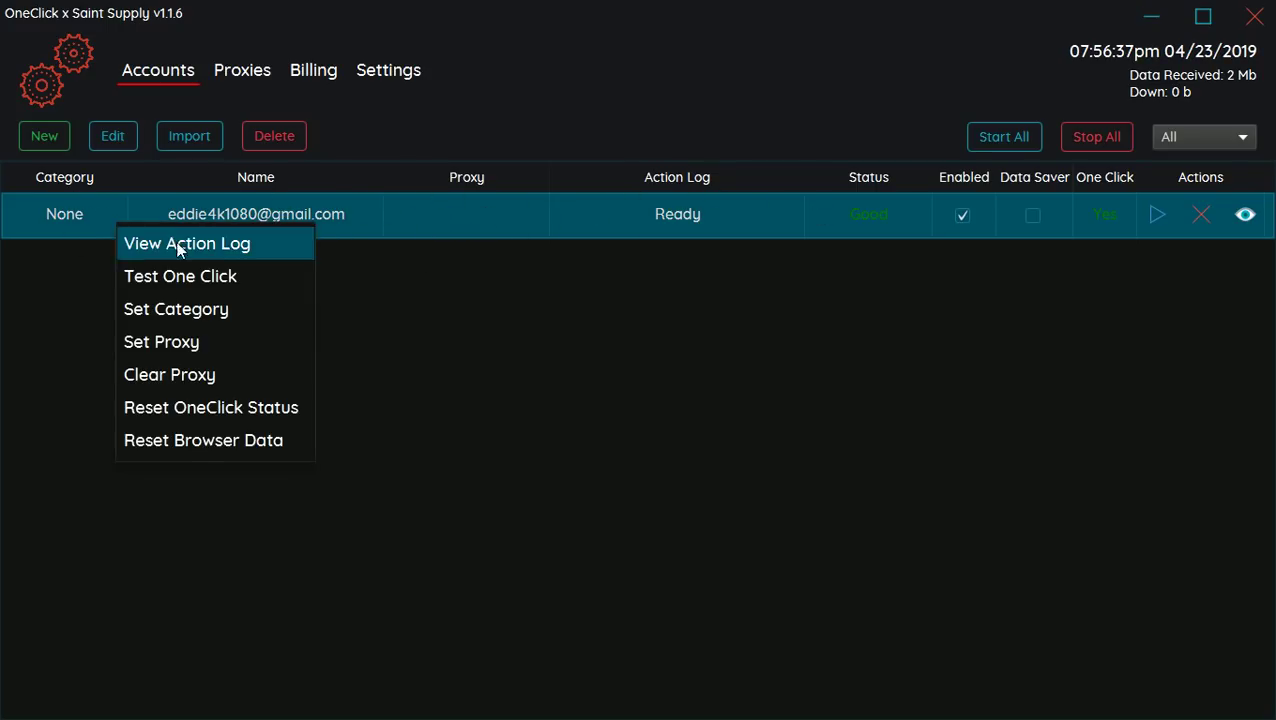
click(226, 312)
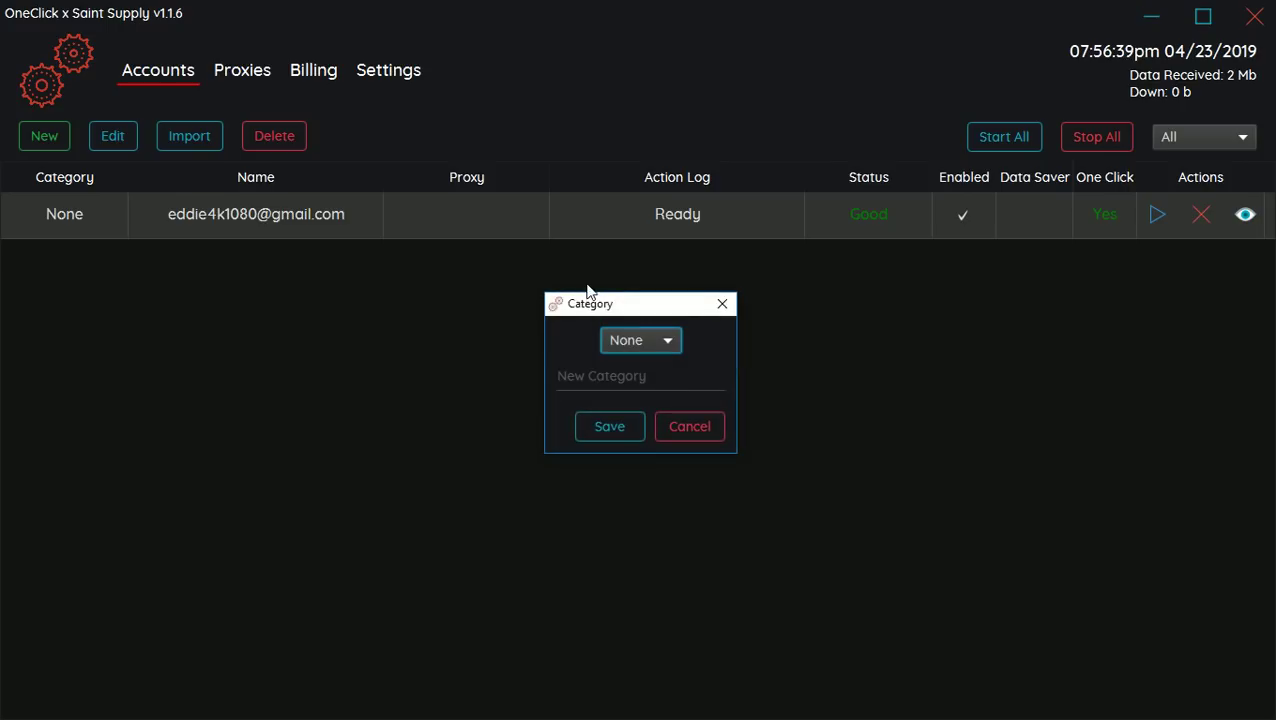
click(645, 341)
click(628, 364)
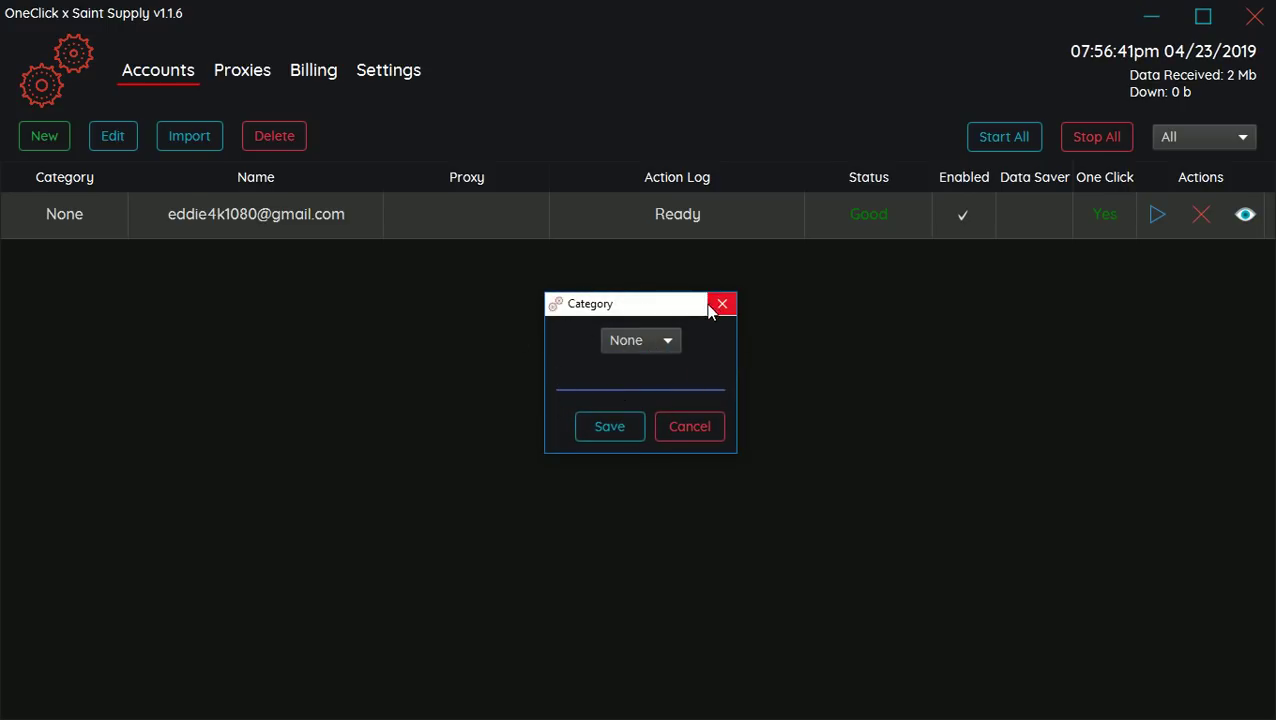
click(722, 303)
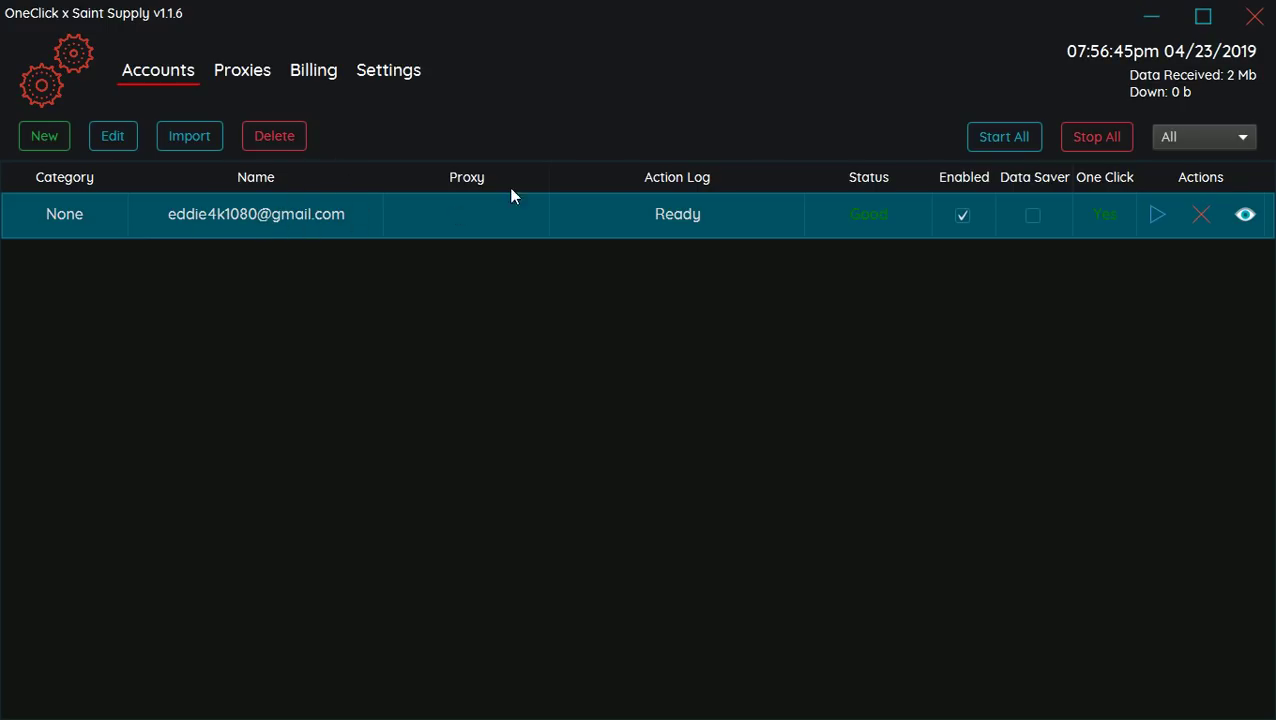
- Inspect the new account form with its email, password, Data Saver and Custom Schedule options, without creating an account
click(44, 135)
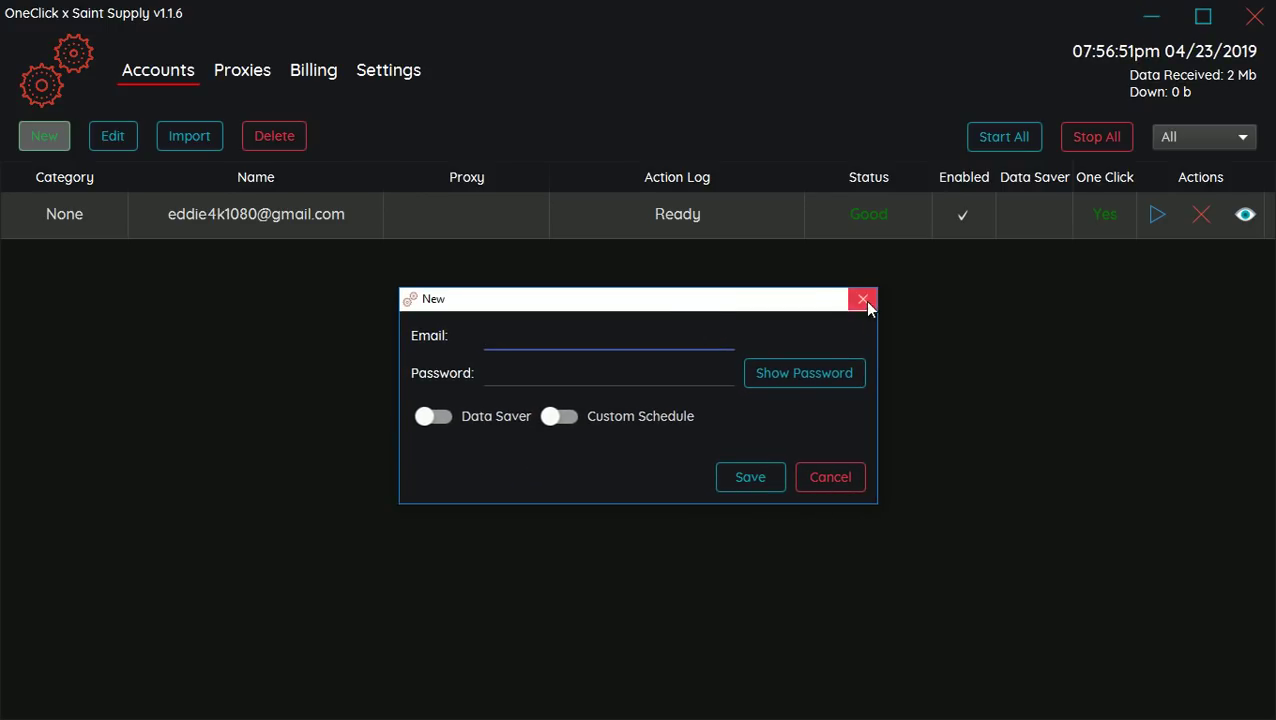
click(764, 287)
click(476, 232)
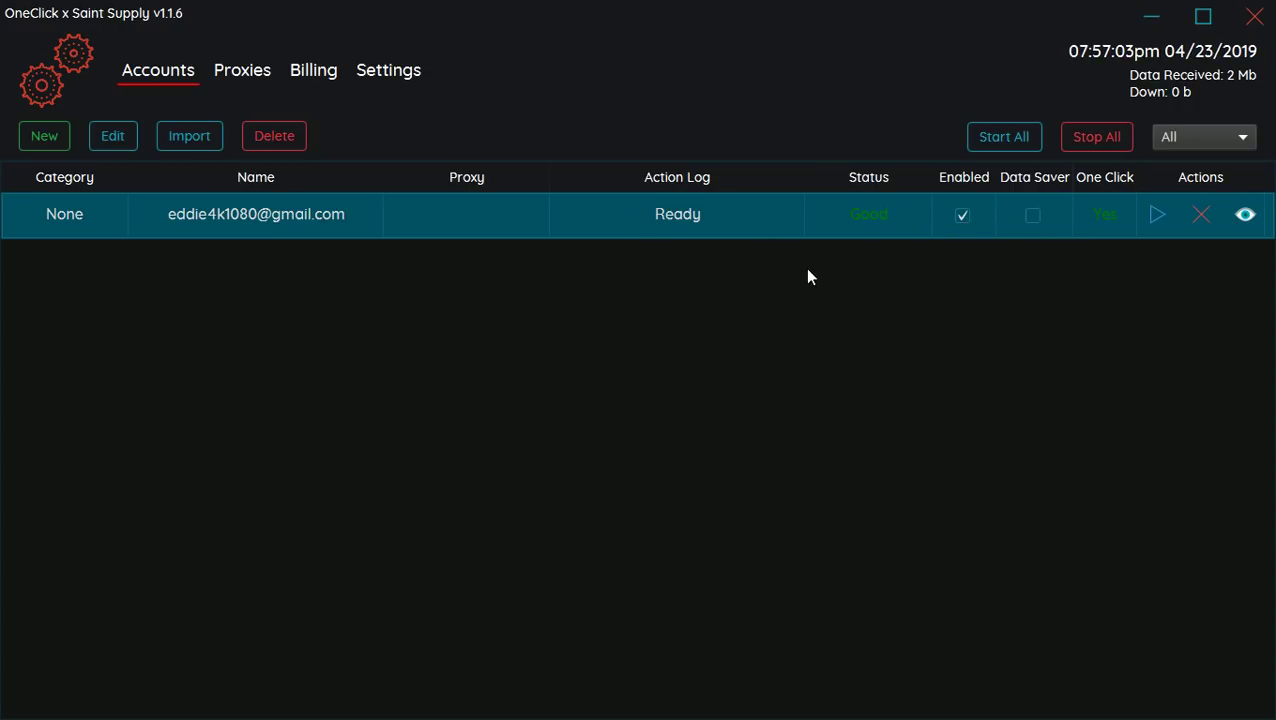
- Inspect the listed account's available actions, including View Action Log, Test One Click, Set Proxy and Reset Browser Data, without running any
click(961, 208)
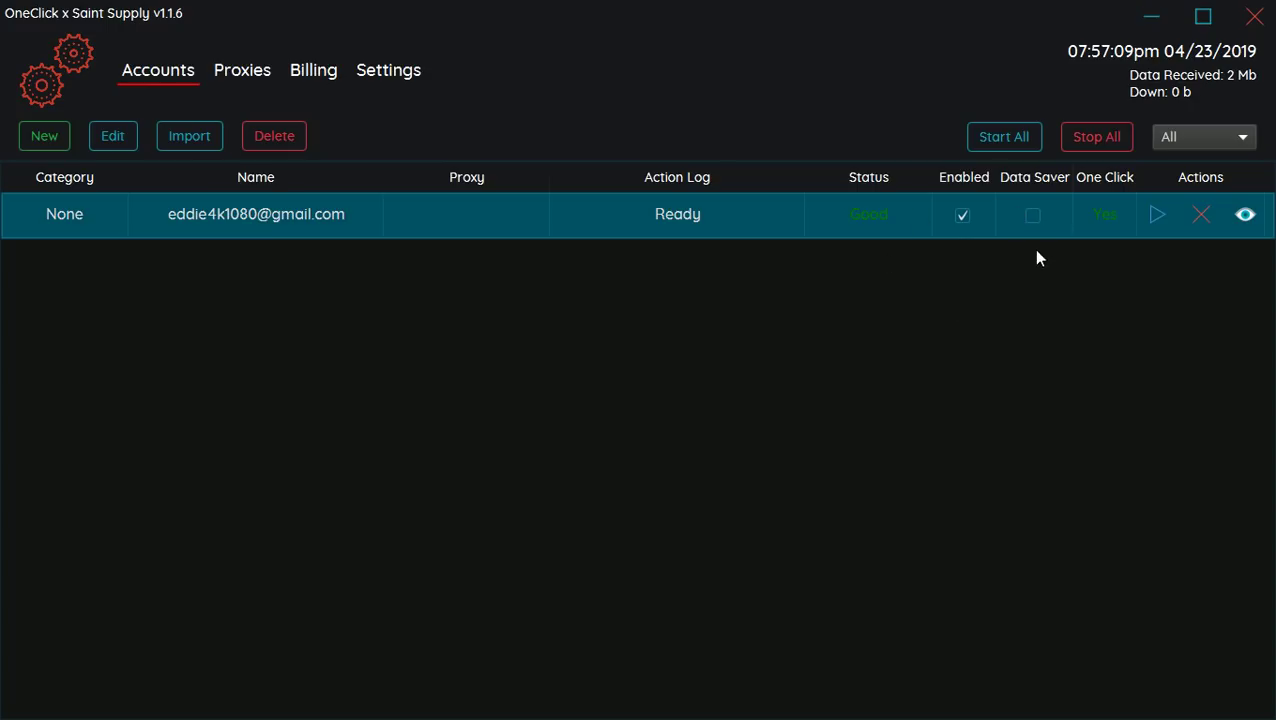
right_click(566, 224)
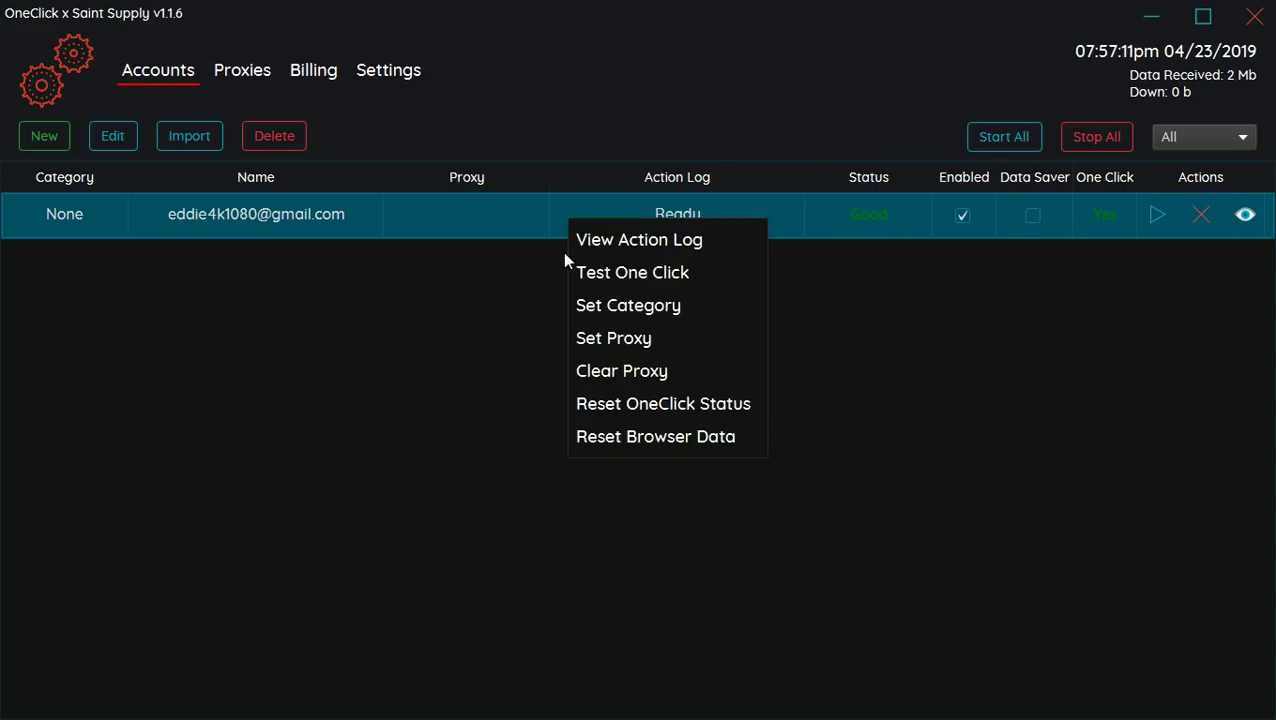
click(607, 263)
right_click(660, 226)
click(513, 279)
right_click(519, 222)
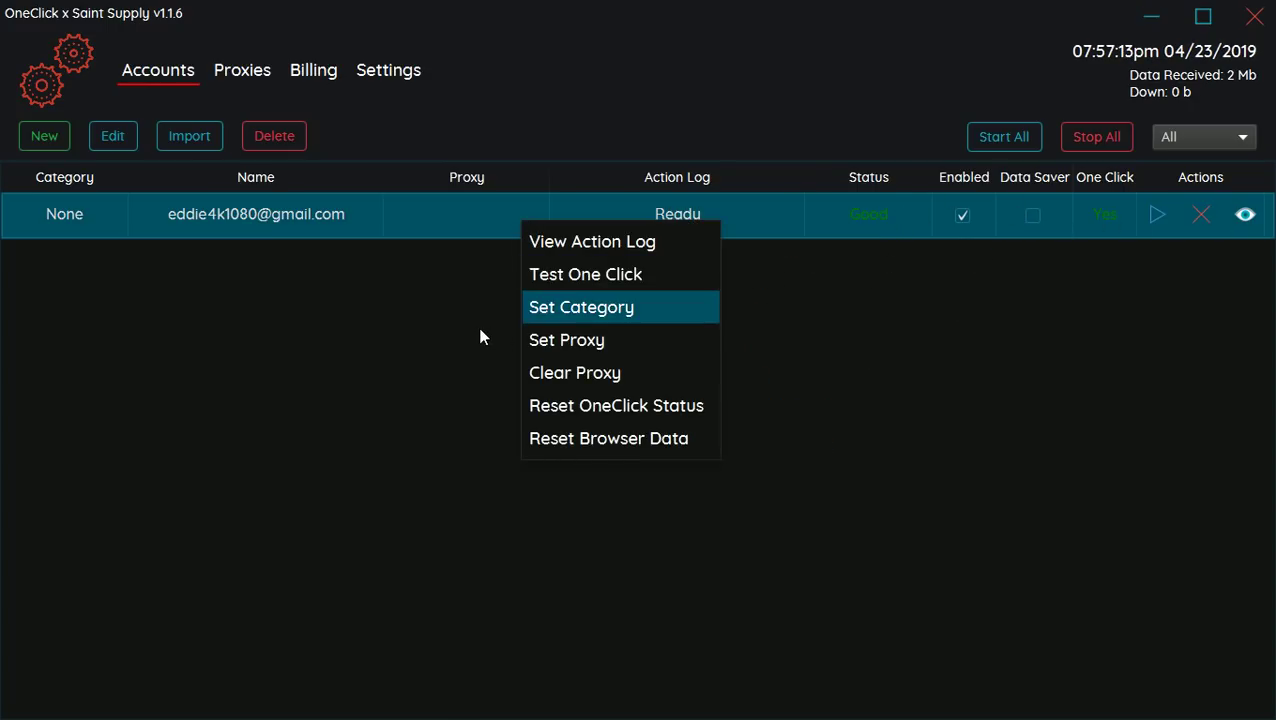
click(484, 336)
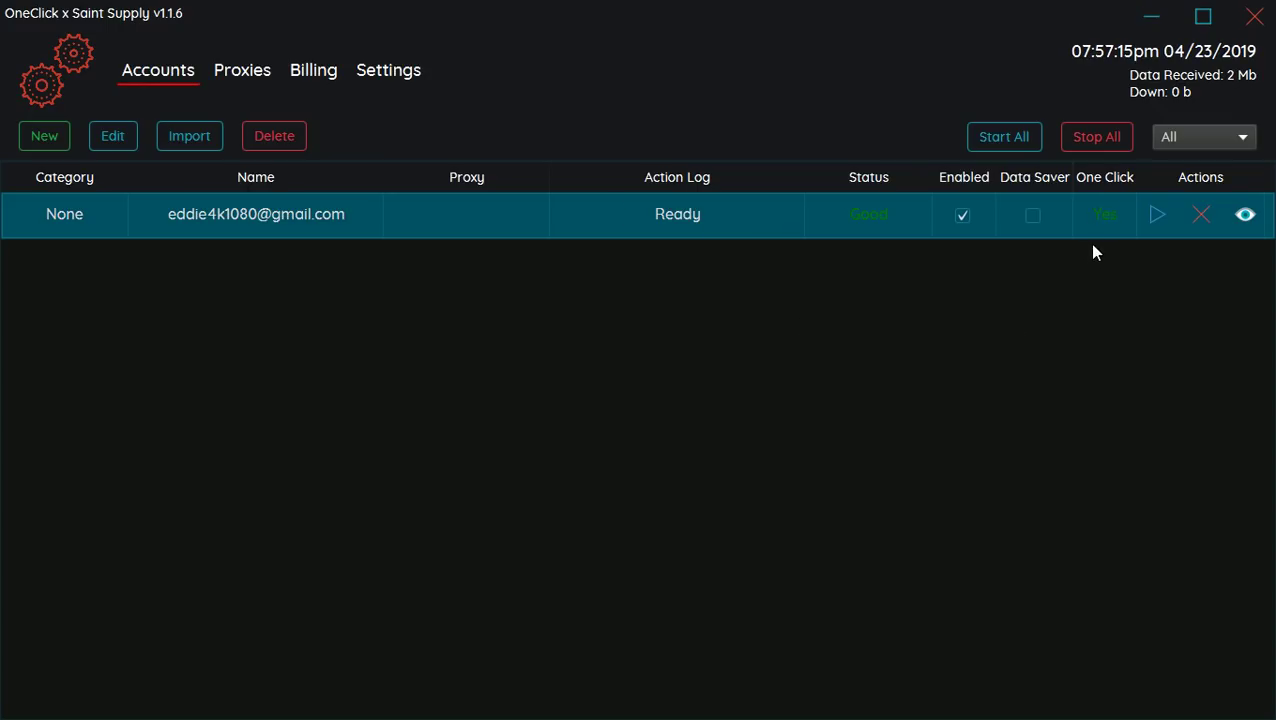
right_click(649, 212)
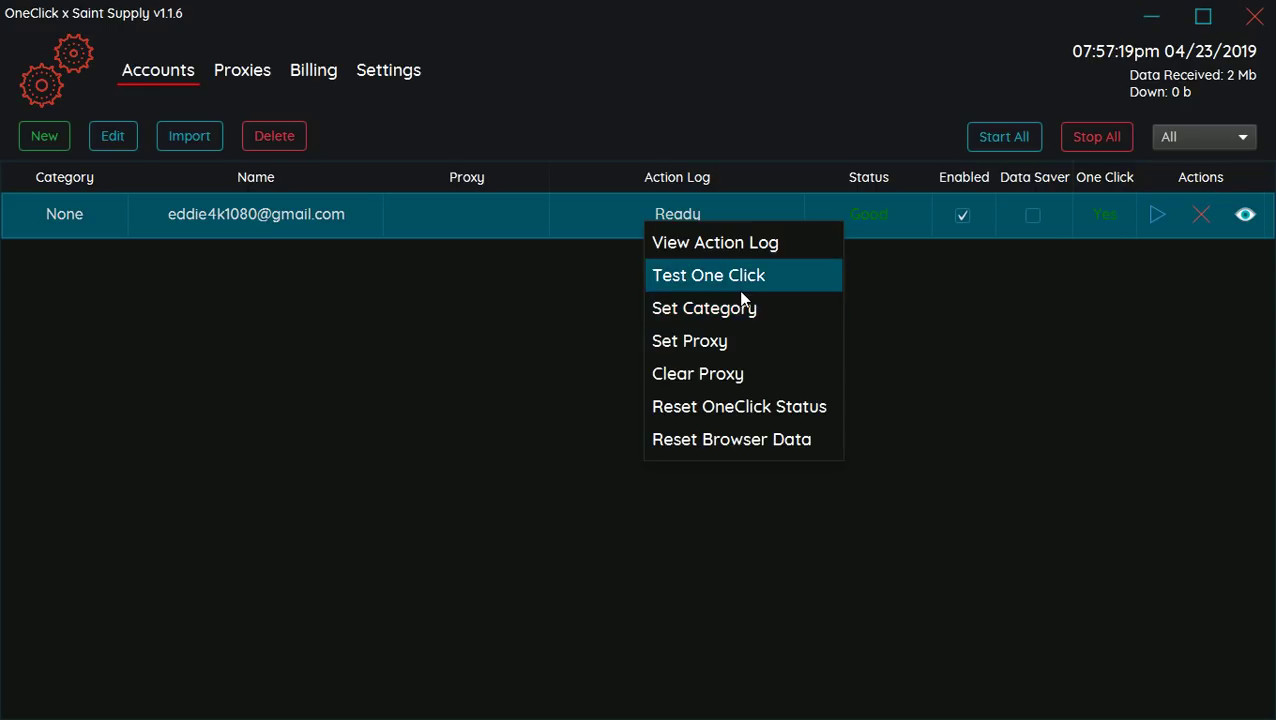
click(983, 296)
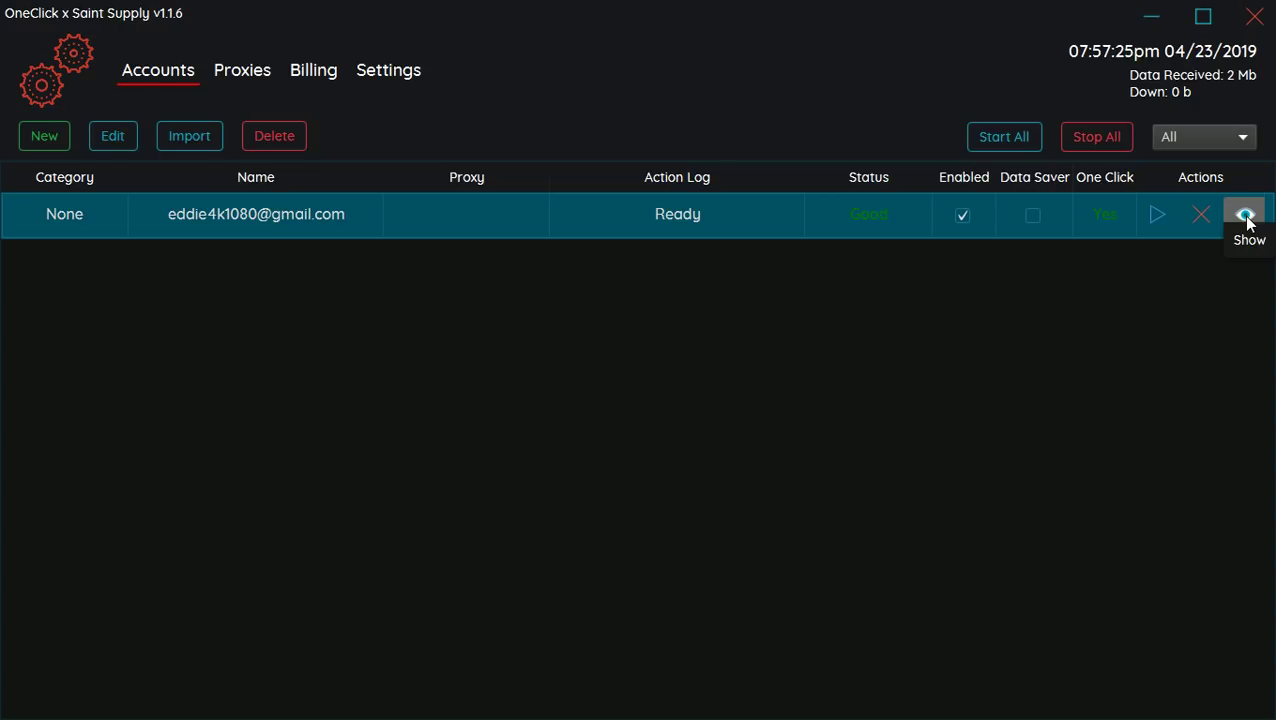
right_click(808, 203)
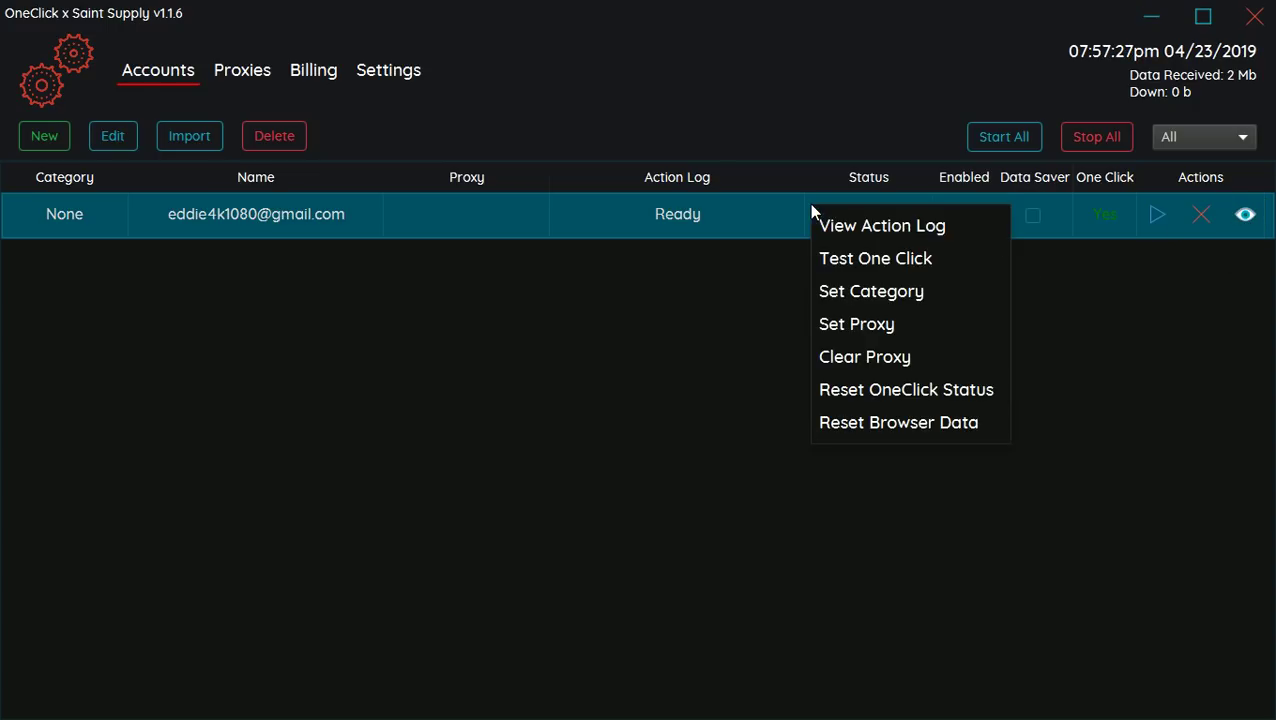
right_click(690, 208)
click(925, 177)
right_click(784, 221)
click(468, 262)
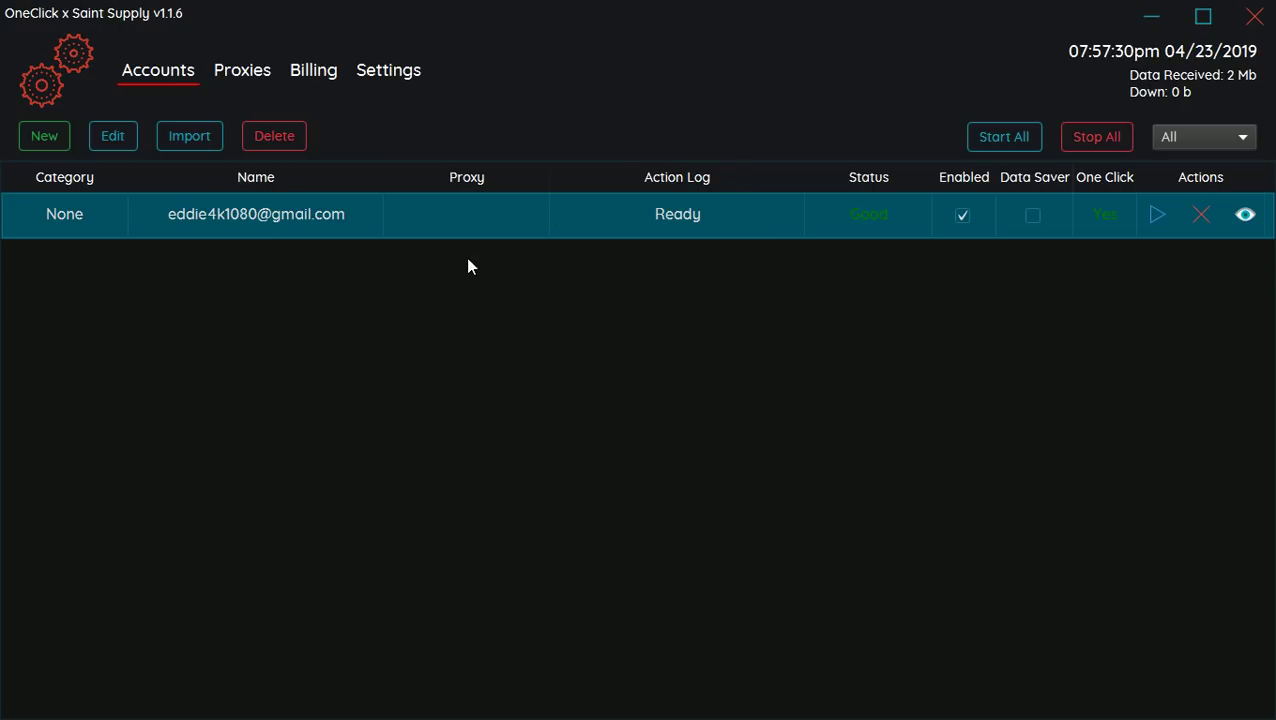
right_click(381, 222)
click(484, 162)
right_click(530, 215)
click(668, 240)
right_click(662, 224)
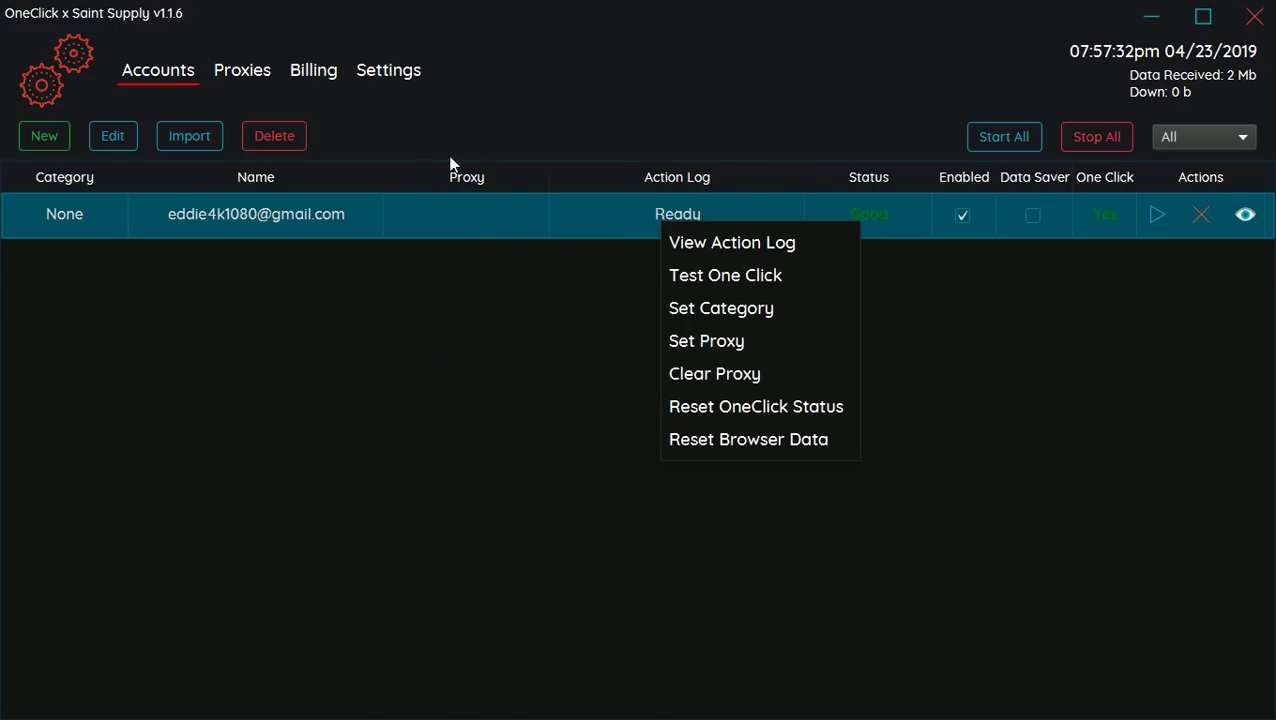
click(658, 232)
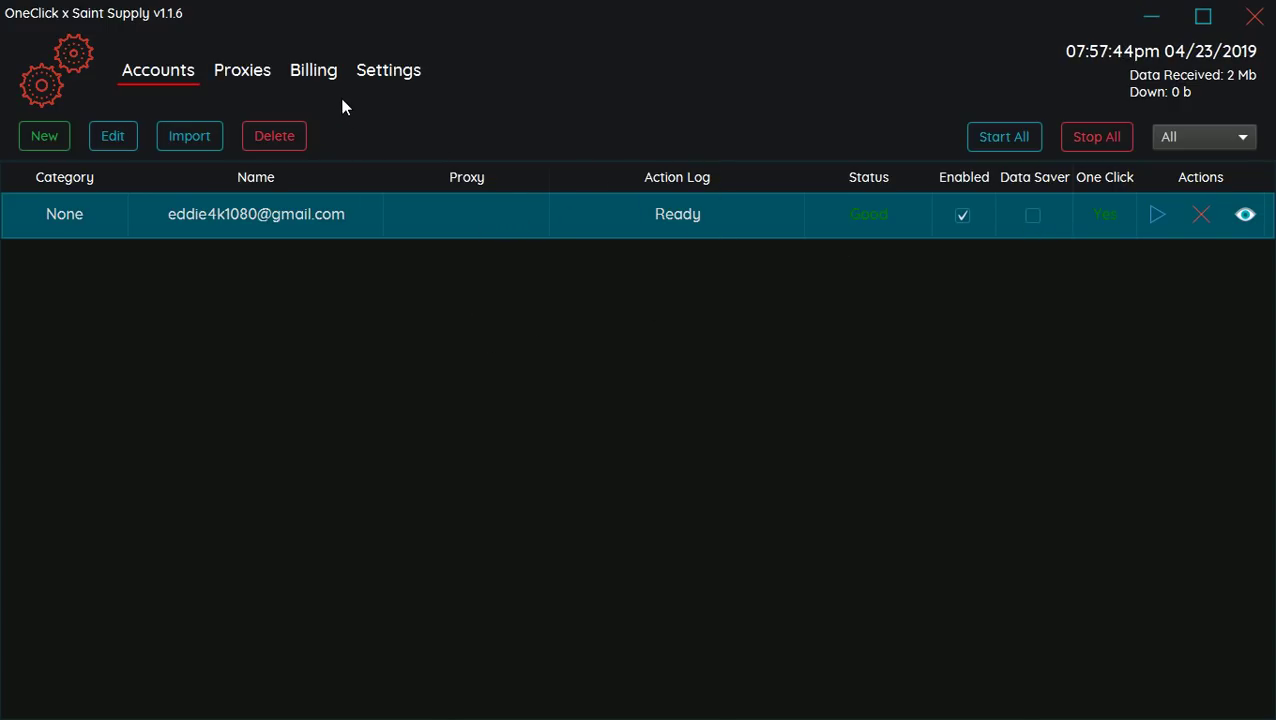
click(242, 70)
click(313, 70)
click(388, 70)
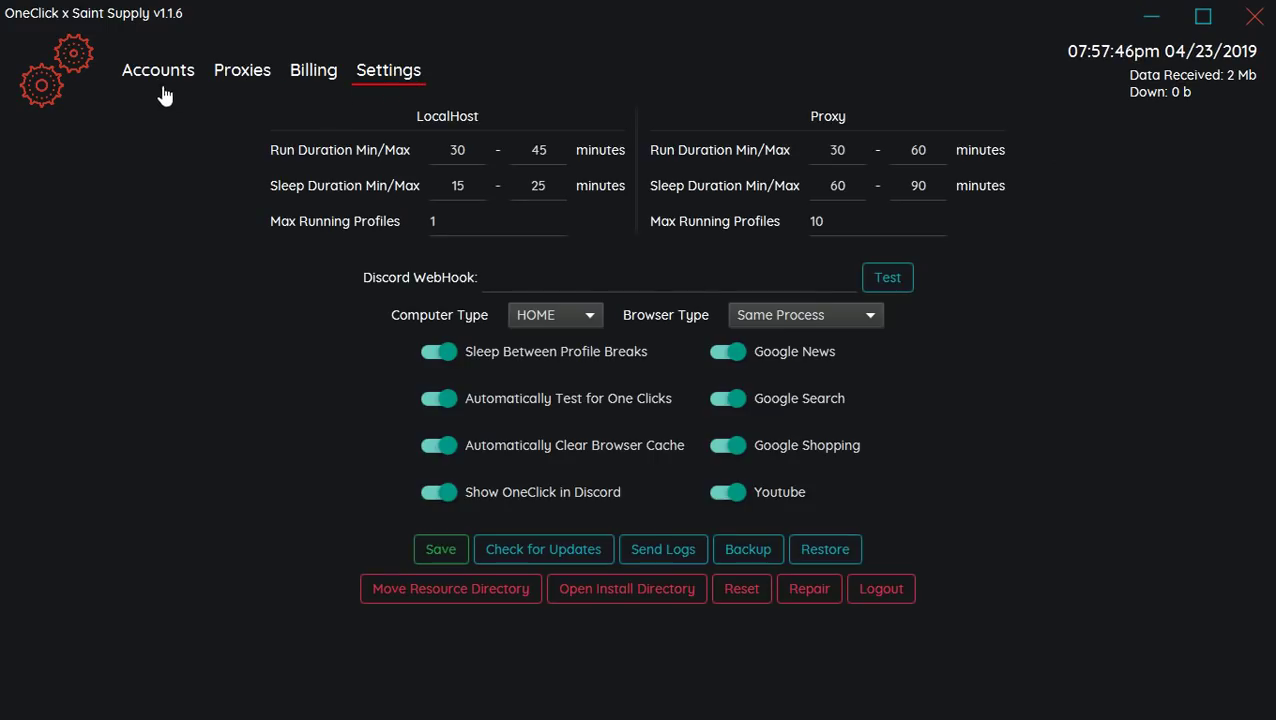
- Return to the account list and run Test One Click on the listed account
click(160, 80)
click(317, 225)
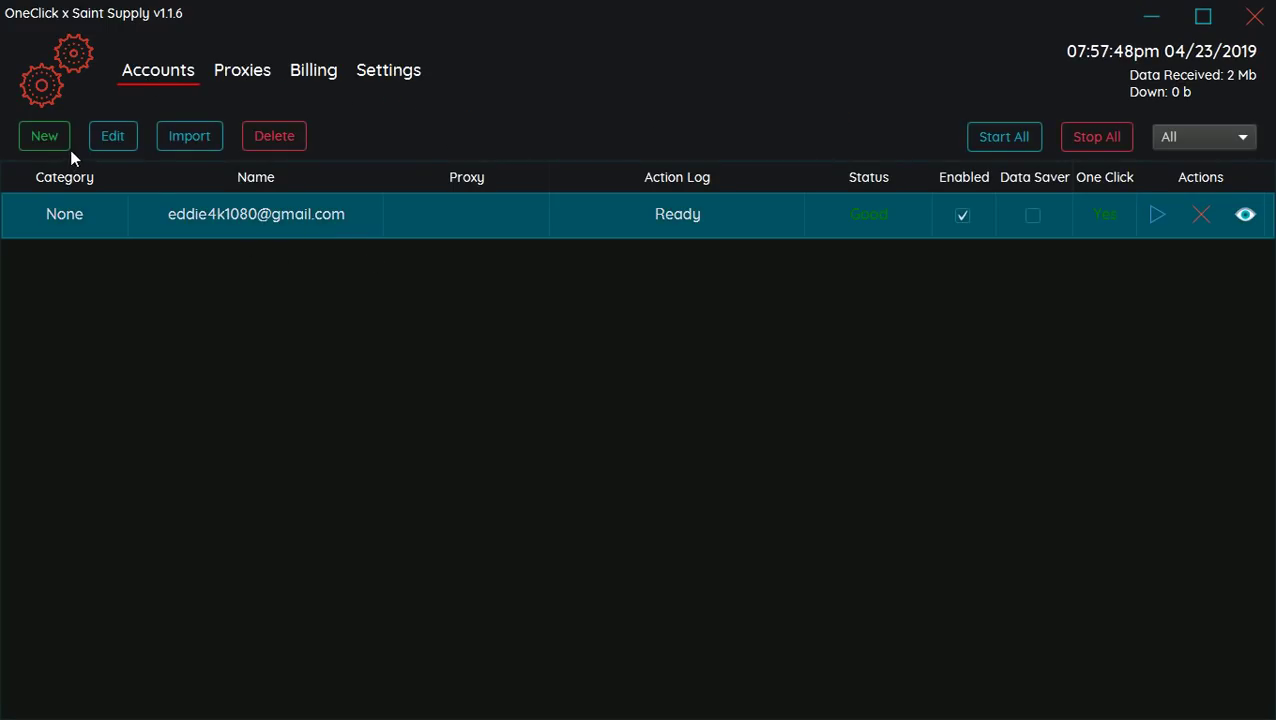
right_click(876, 228)
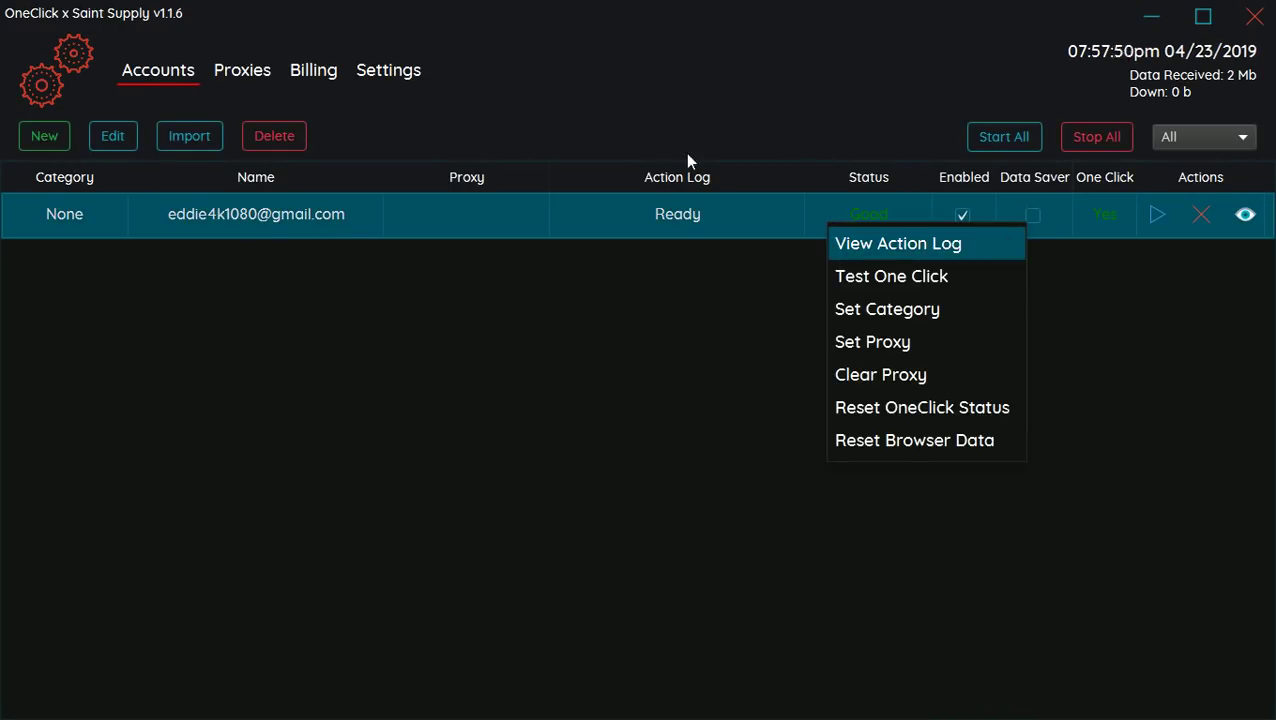
click(886, 282)
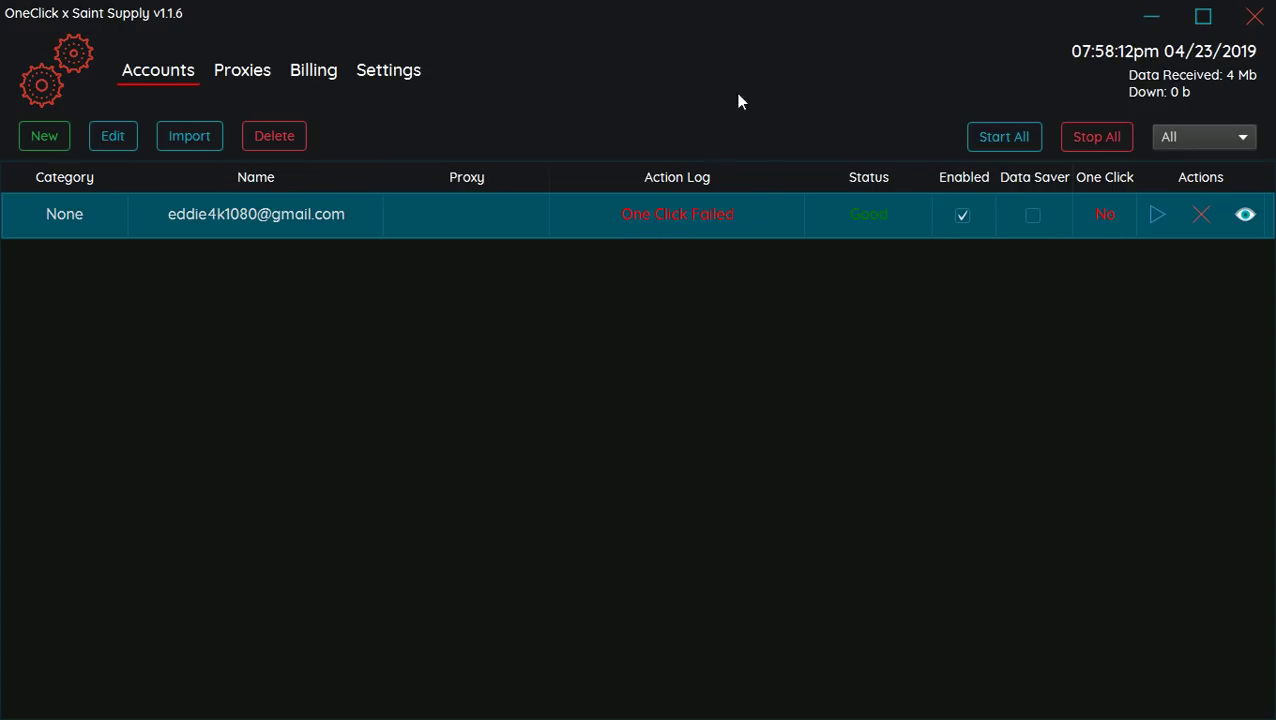
right_click(667, 215)
click(500, 331)
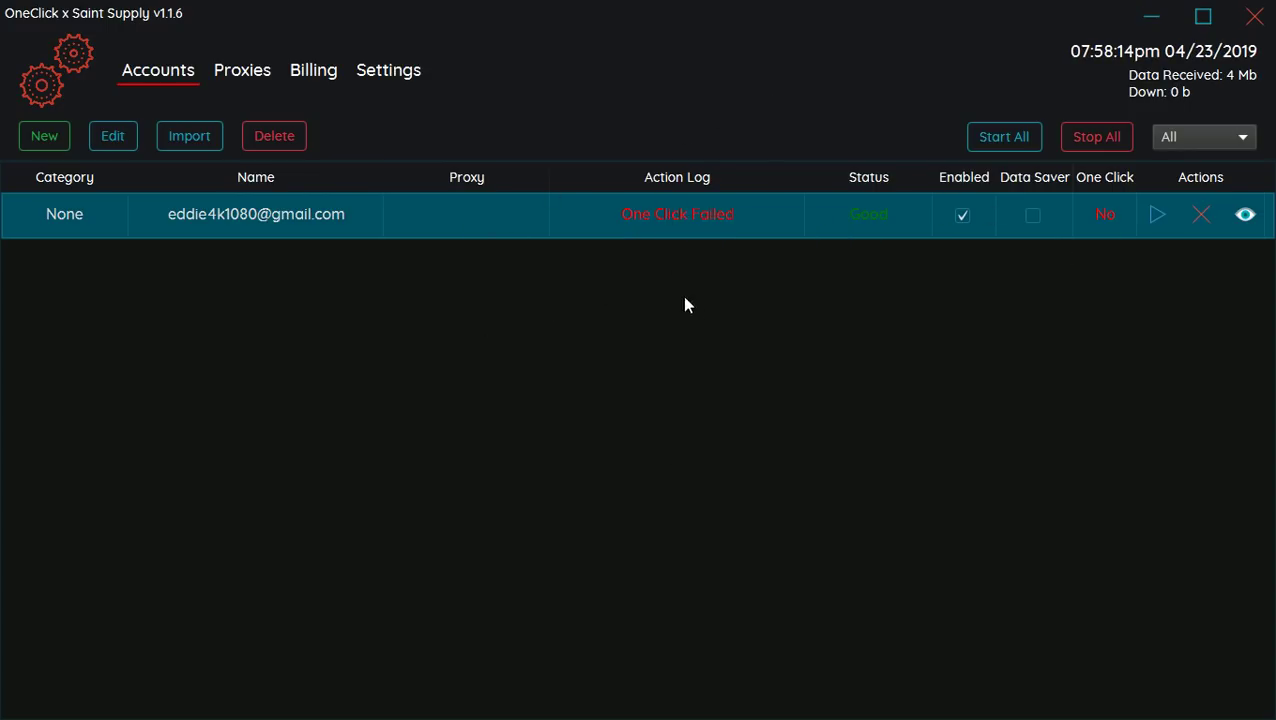
right_click(226, 212)
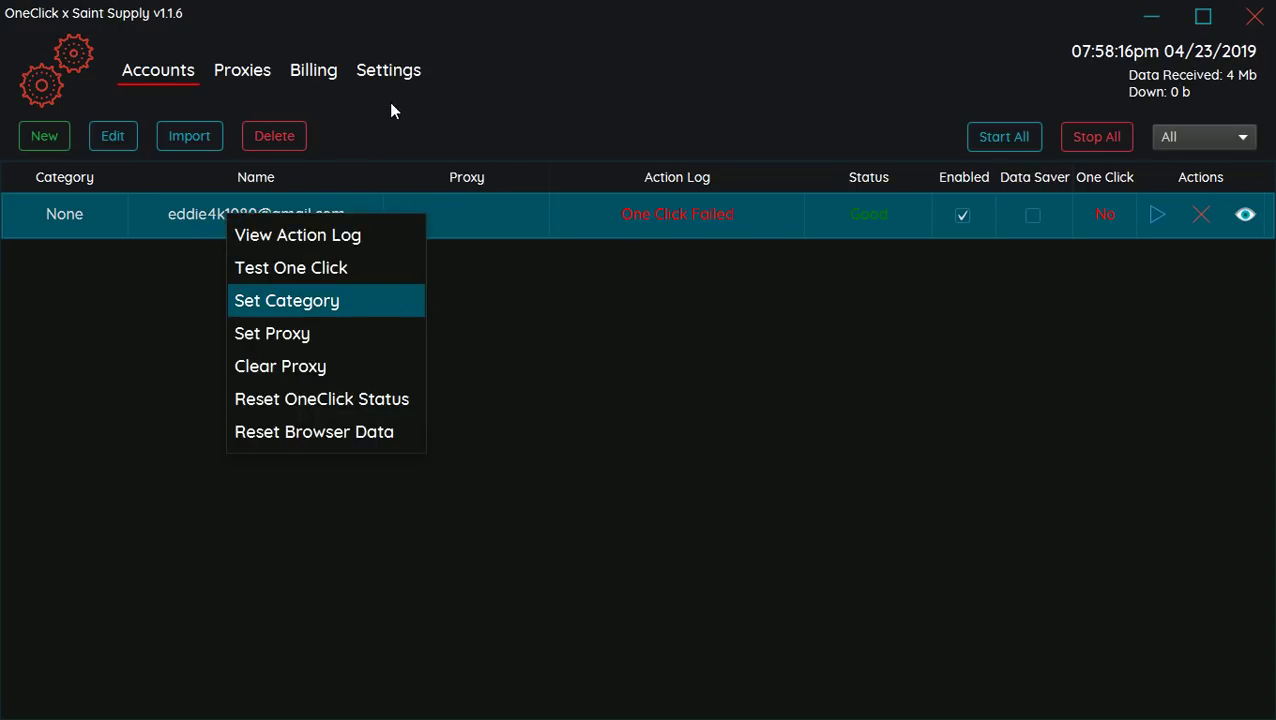
click(389, 104)
right_click(267, 230)
click(560, 135)
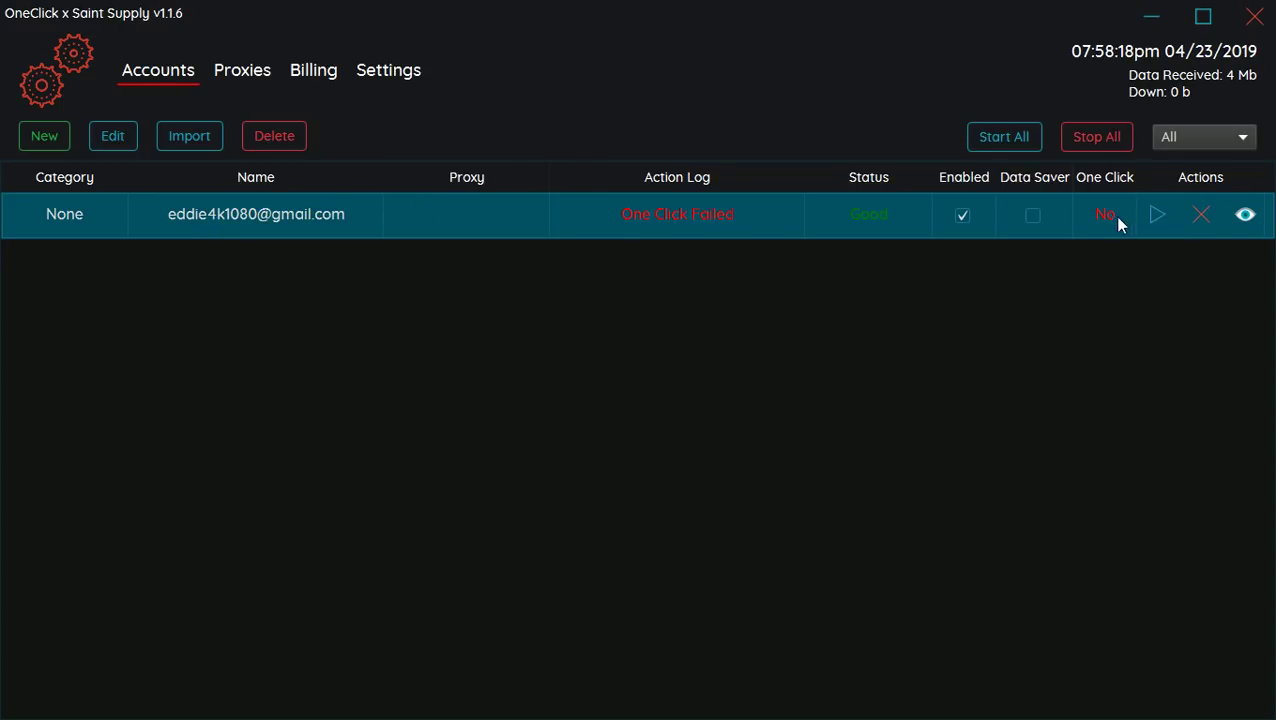
- Start the listed account's automated browsing run and keep its row selected
right_click(418, 232)
click(1155, 216)
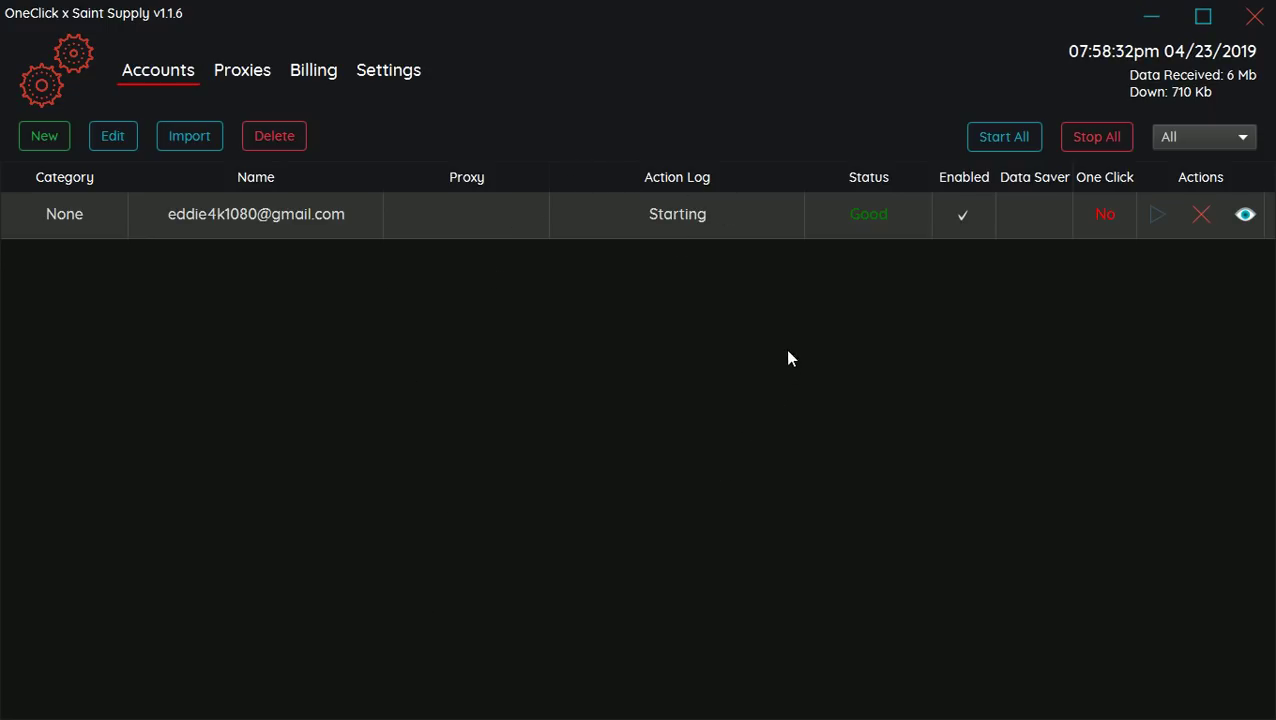
click(721, 230)
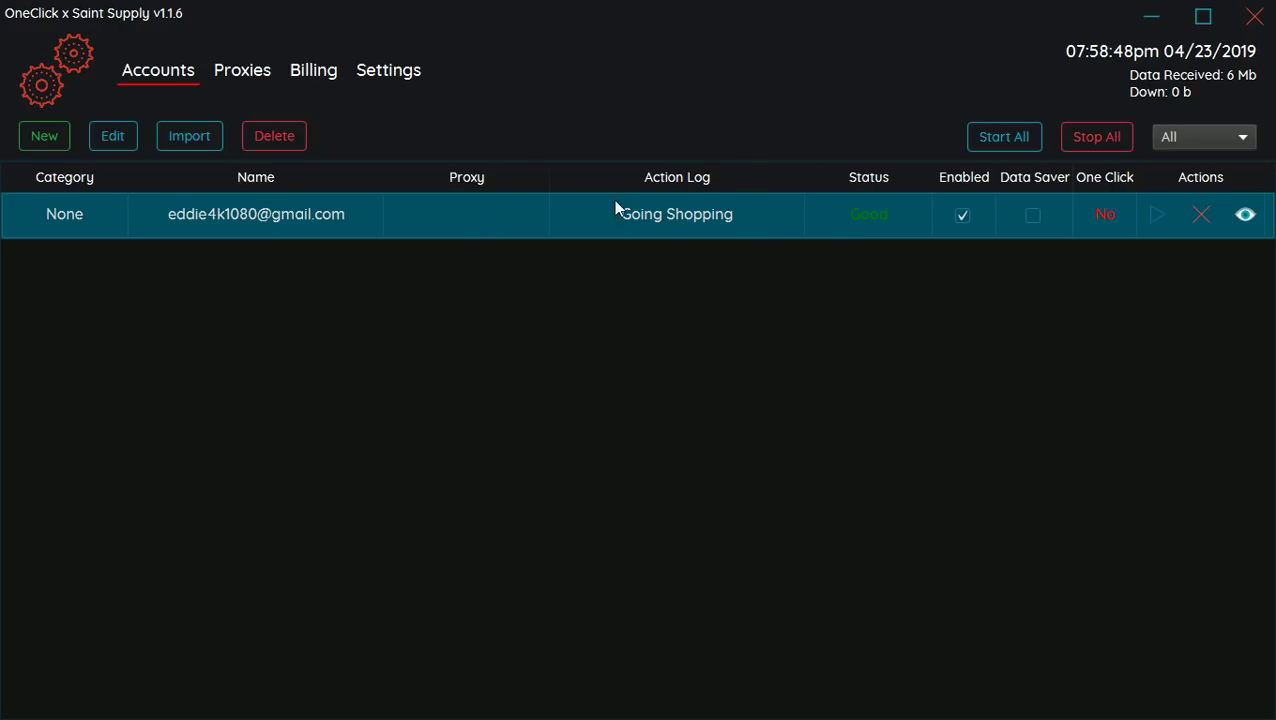
right_click(214, 226)
click(695, 319)
right_click(242, 197)
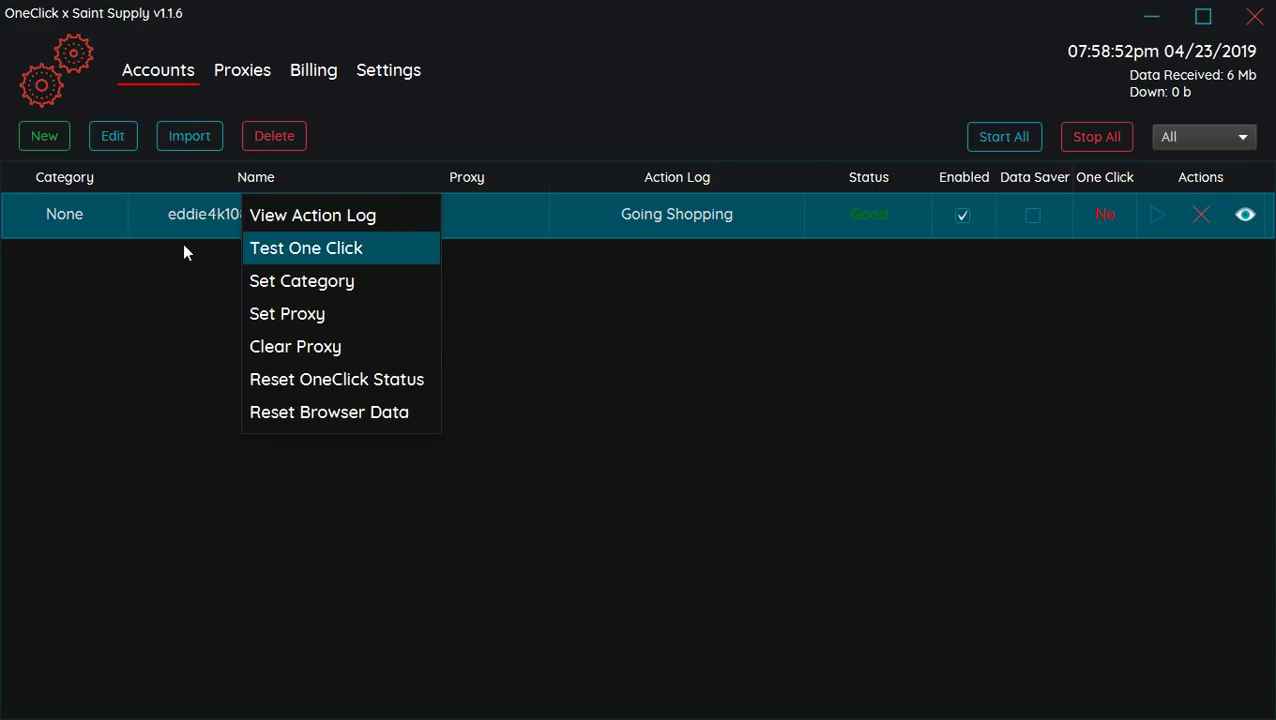
click(670, 277)
right_click(632, 239)
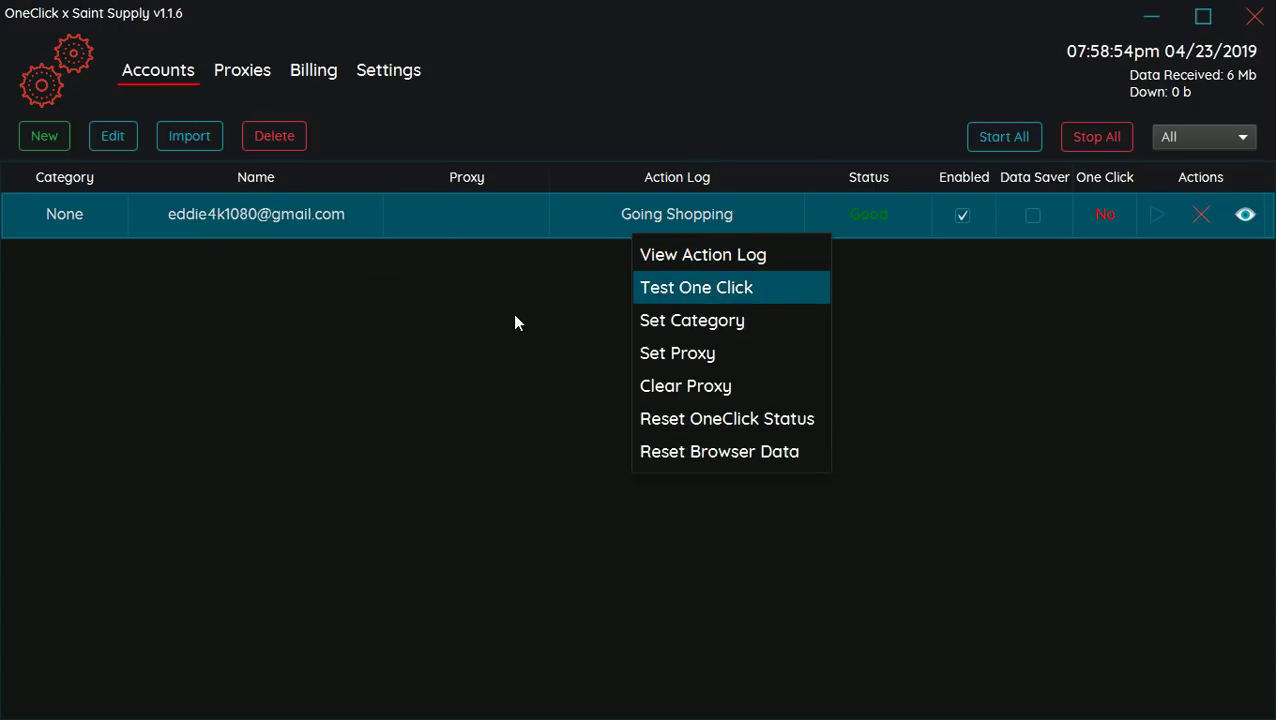
click(515, 319)
right_click(350, 230)
click(283, 283)
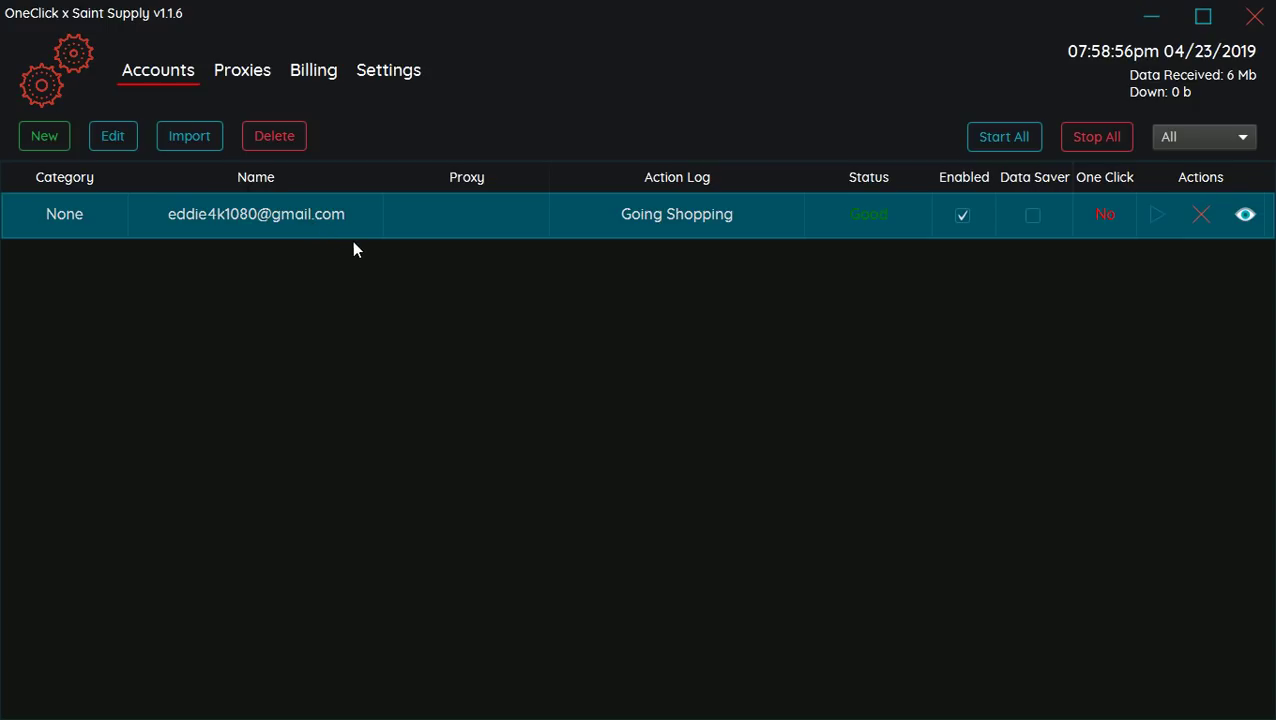
right_click(353, 240)
click(256, 270)
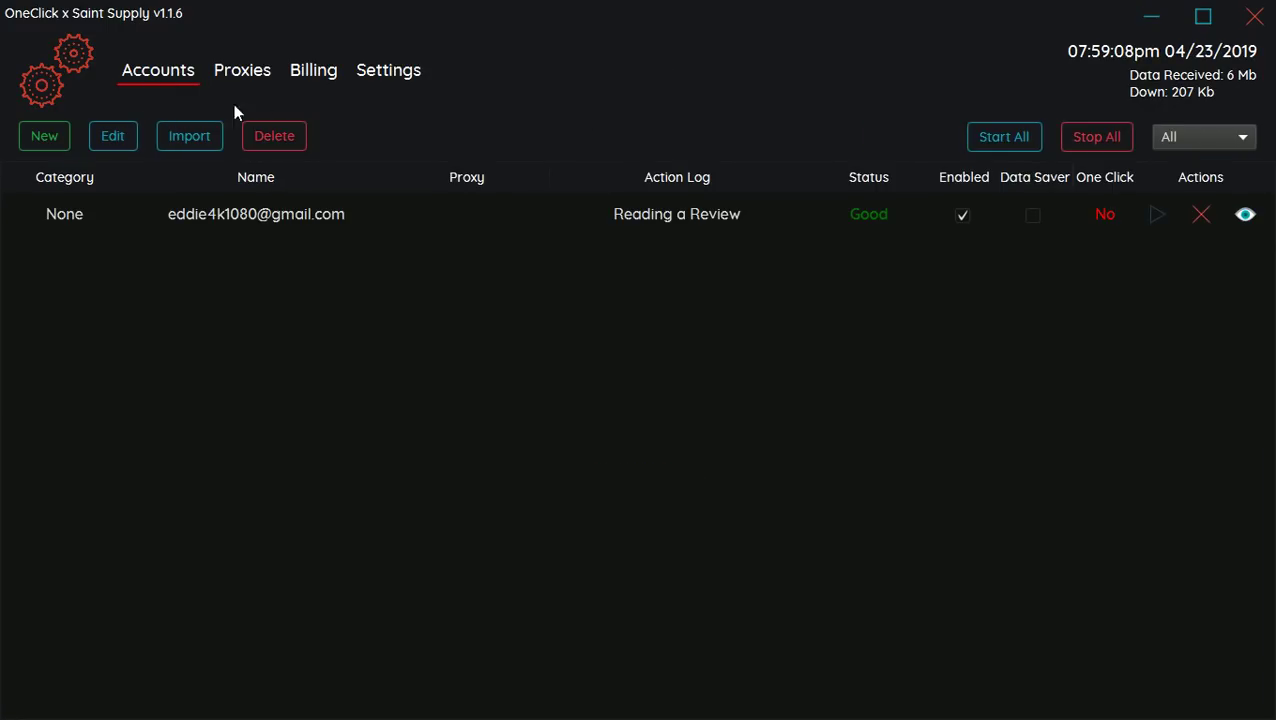
- Review the billing, proxies and settings pages again, and check the running account's action log in the account list
click(313, 72)
click(385, 71)
click(322, 70)
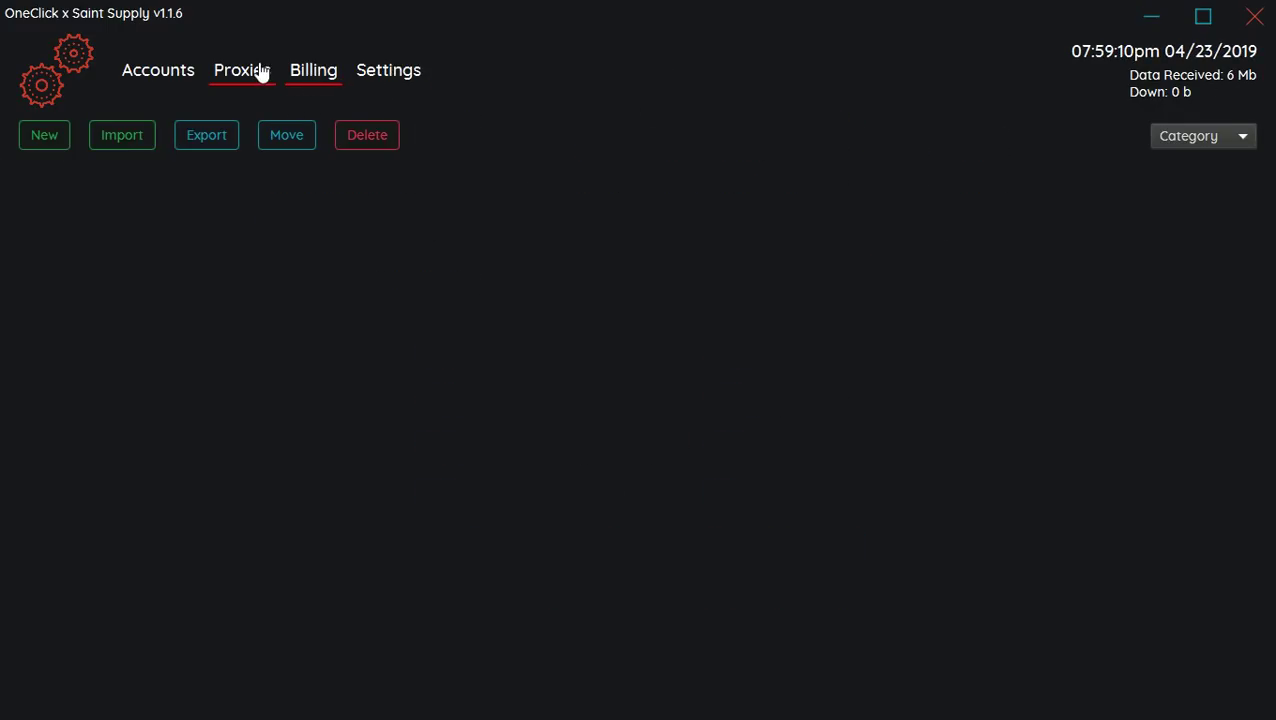
click(158, 70)
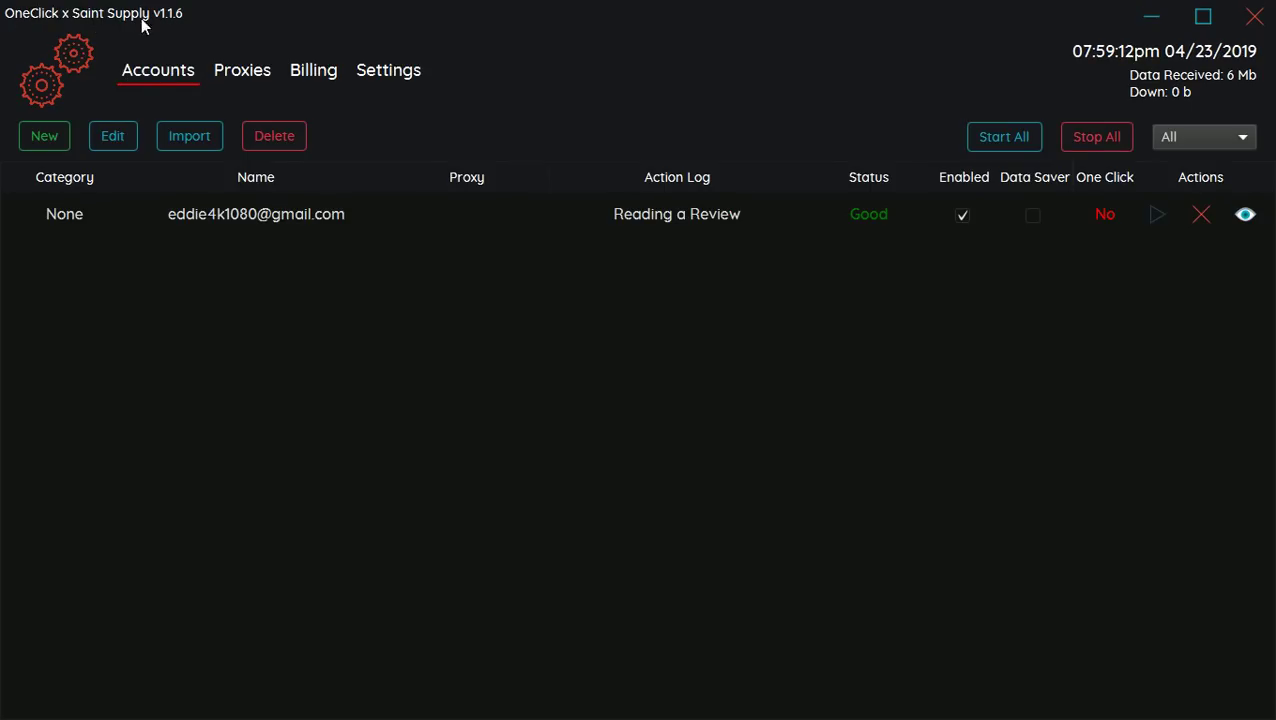
click(262, 72)
click(334, 80)
click(356, 80)
click(308, 80)
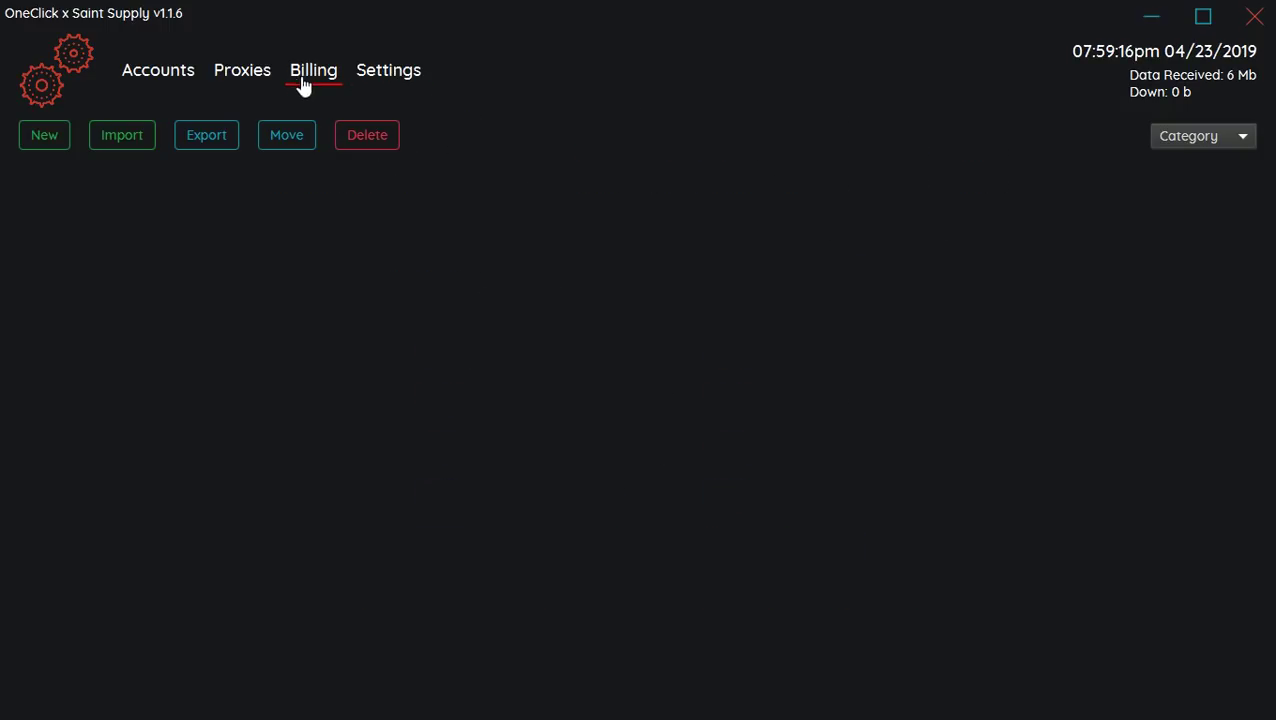
click(192, 82)
click(265, 225)
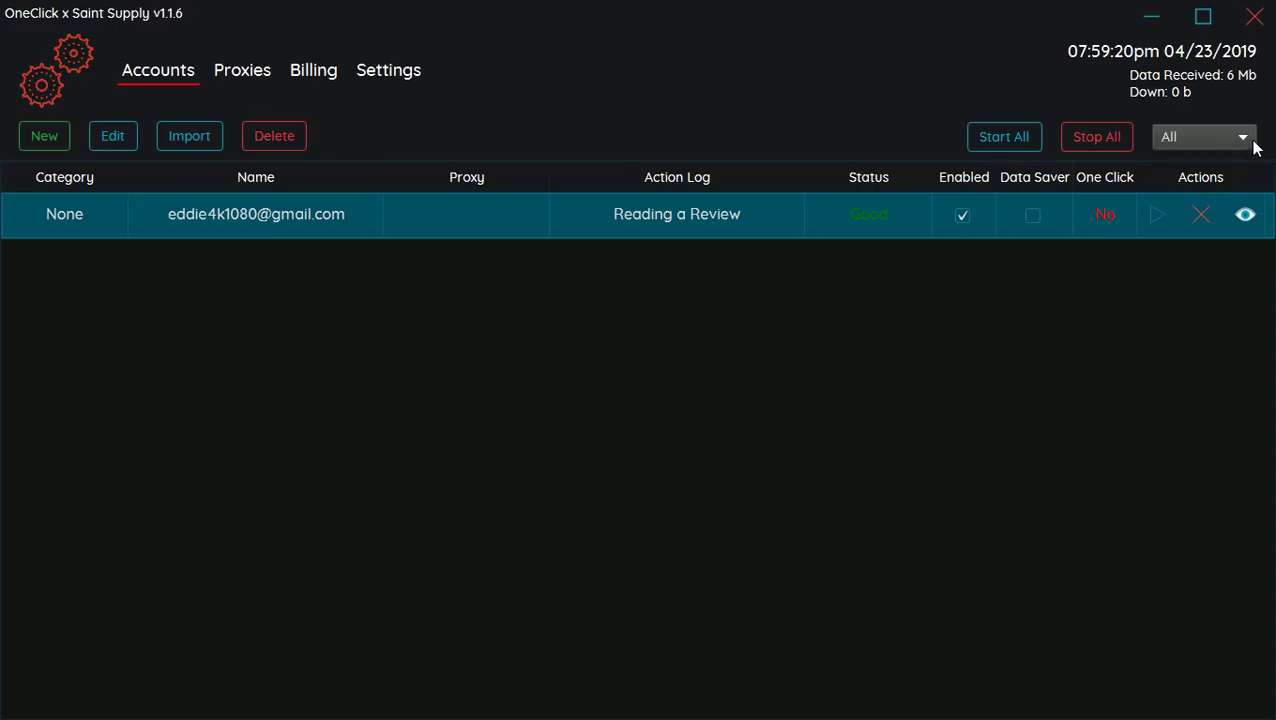
click(268, 78)
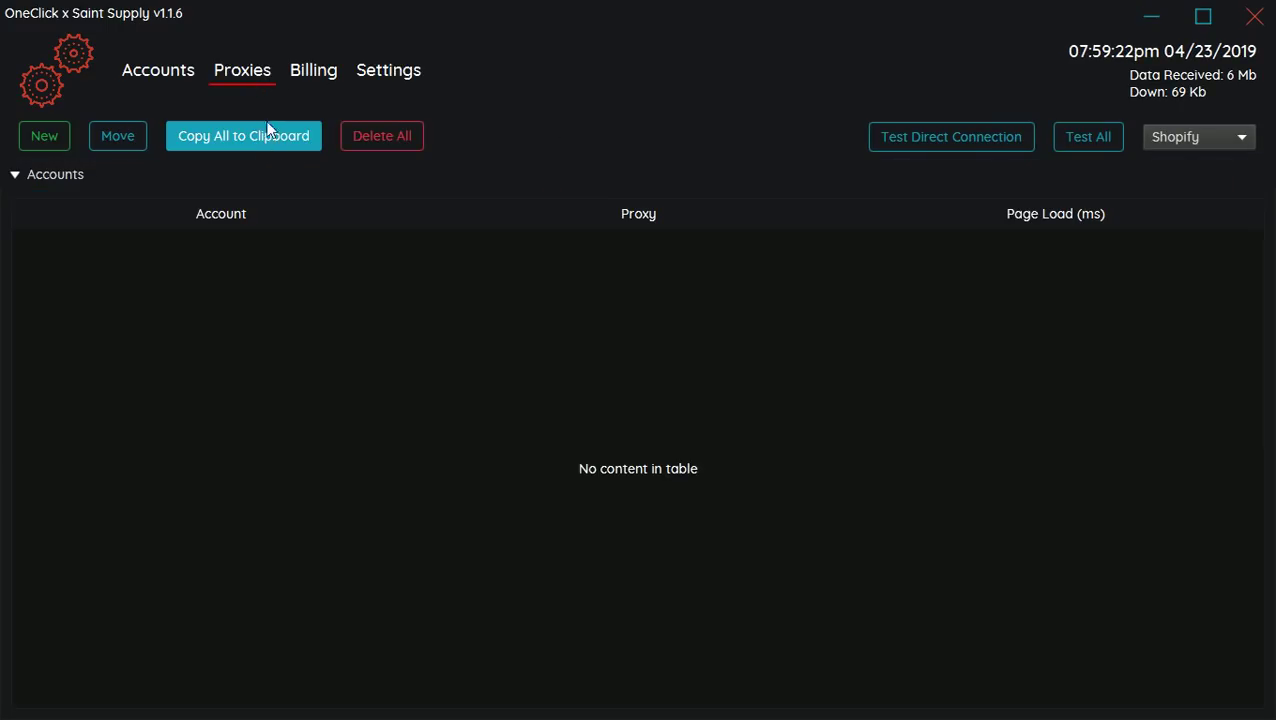
click(318, 78)
click(388, 72)
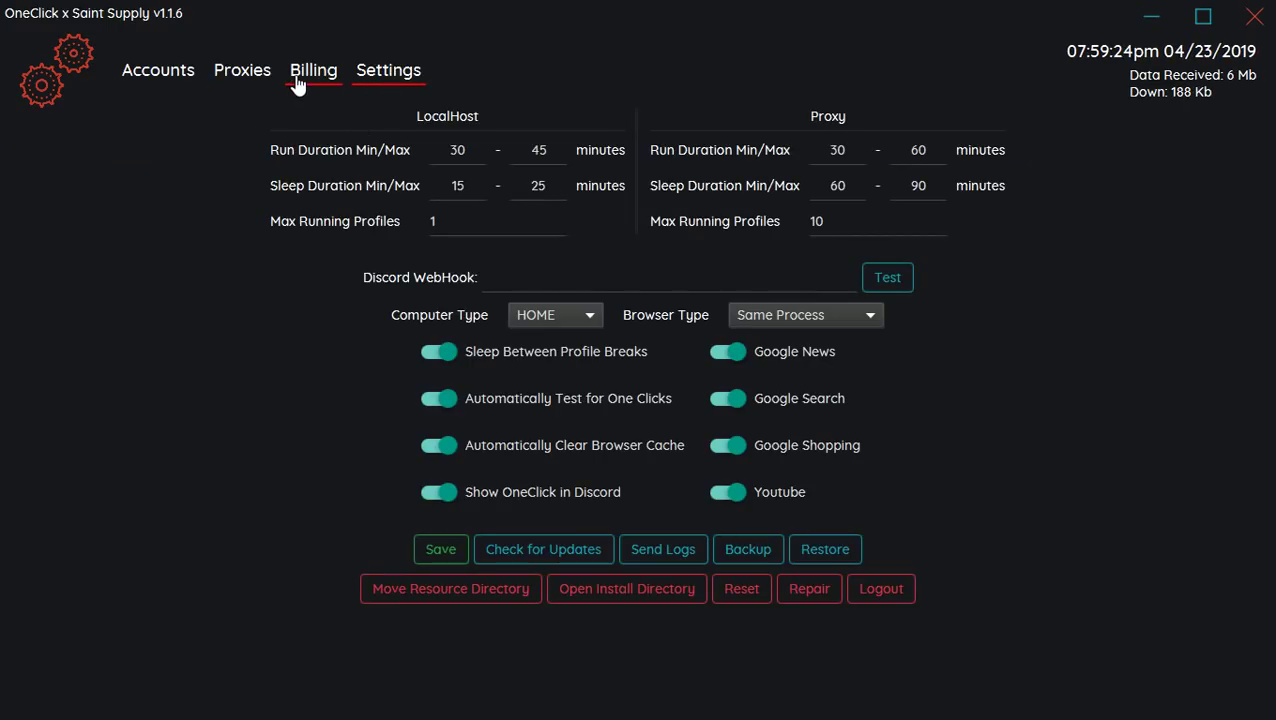
click(150, 76)
click(345, 216)
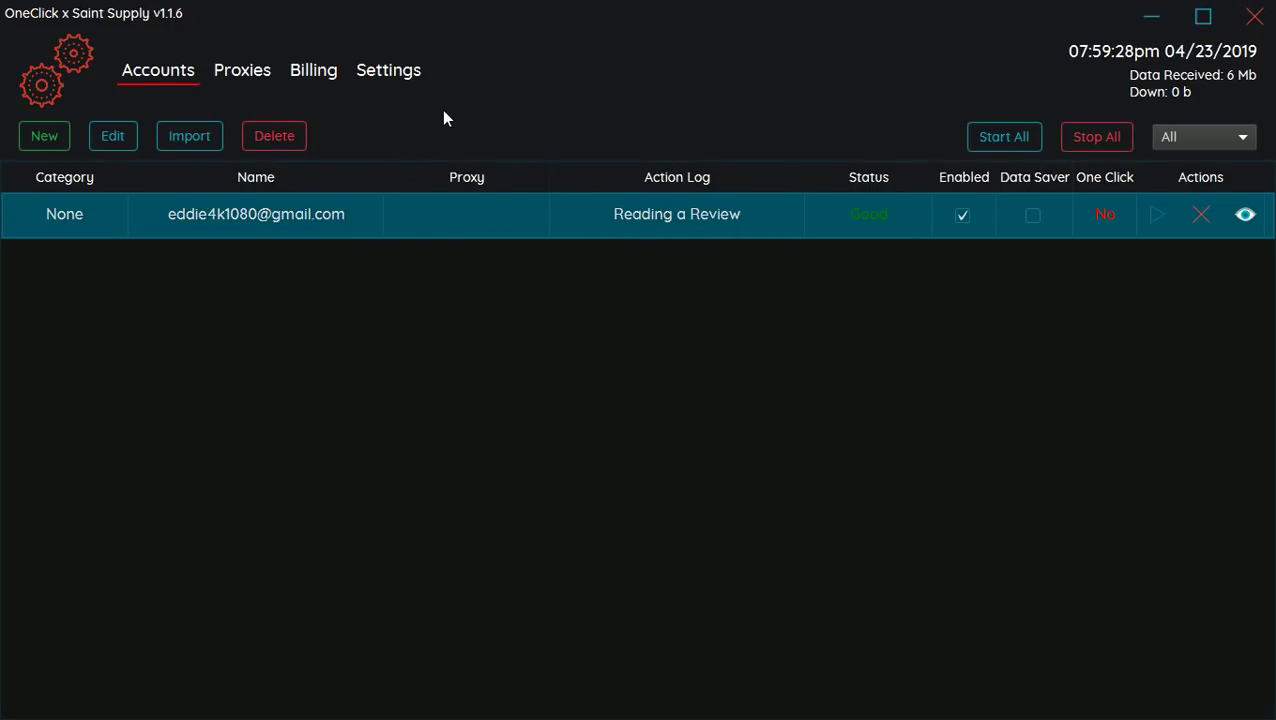
click(248, 76)
click(157, 78)
click(313, 222)
click(242, 88)
click(322, 76)
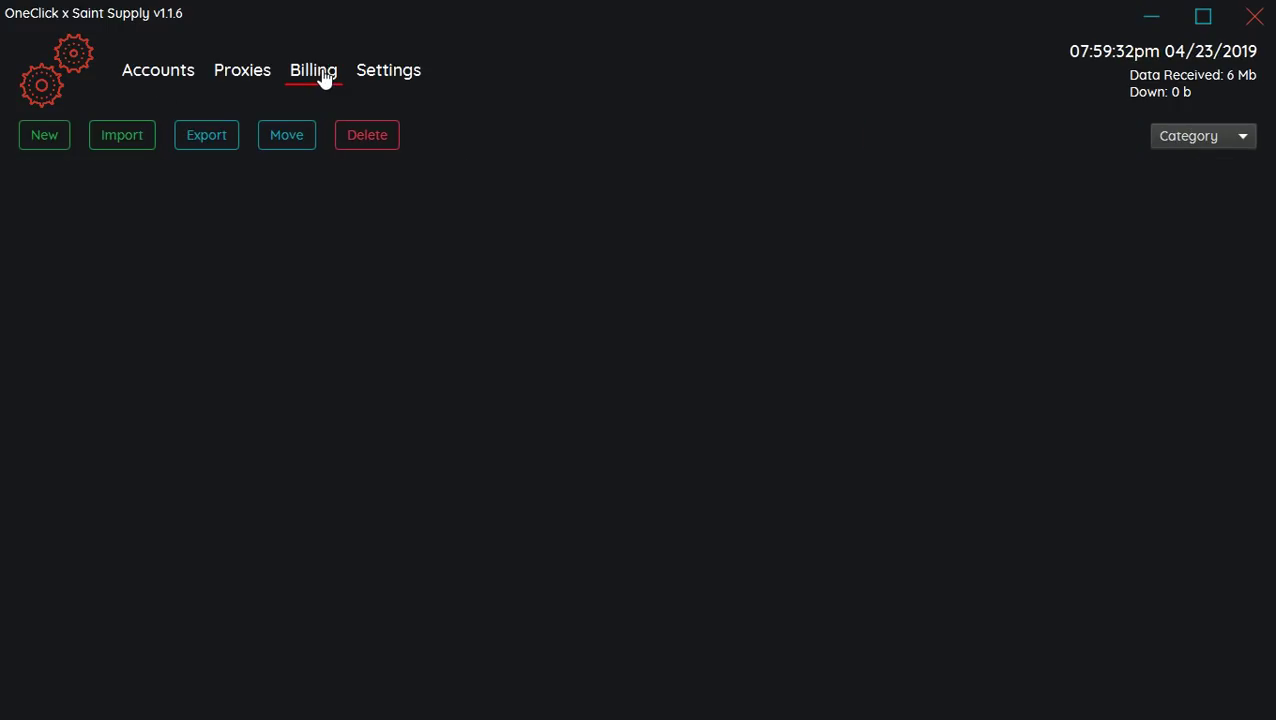
click(260, 86)
click(313, 80)
click(358, 88)
click(322, 77)
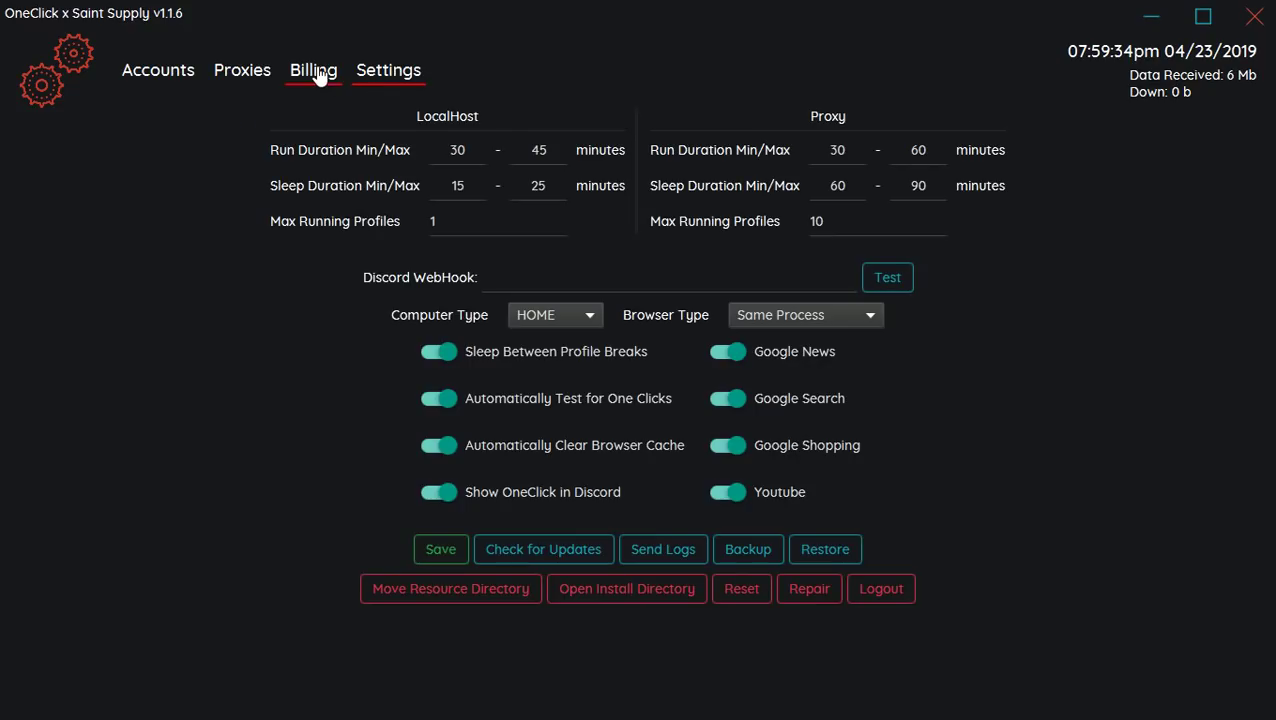
click(216, 66)
click(168, 70)
click(356, 204)
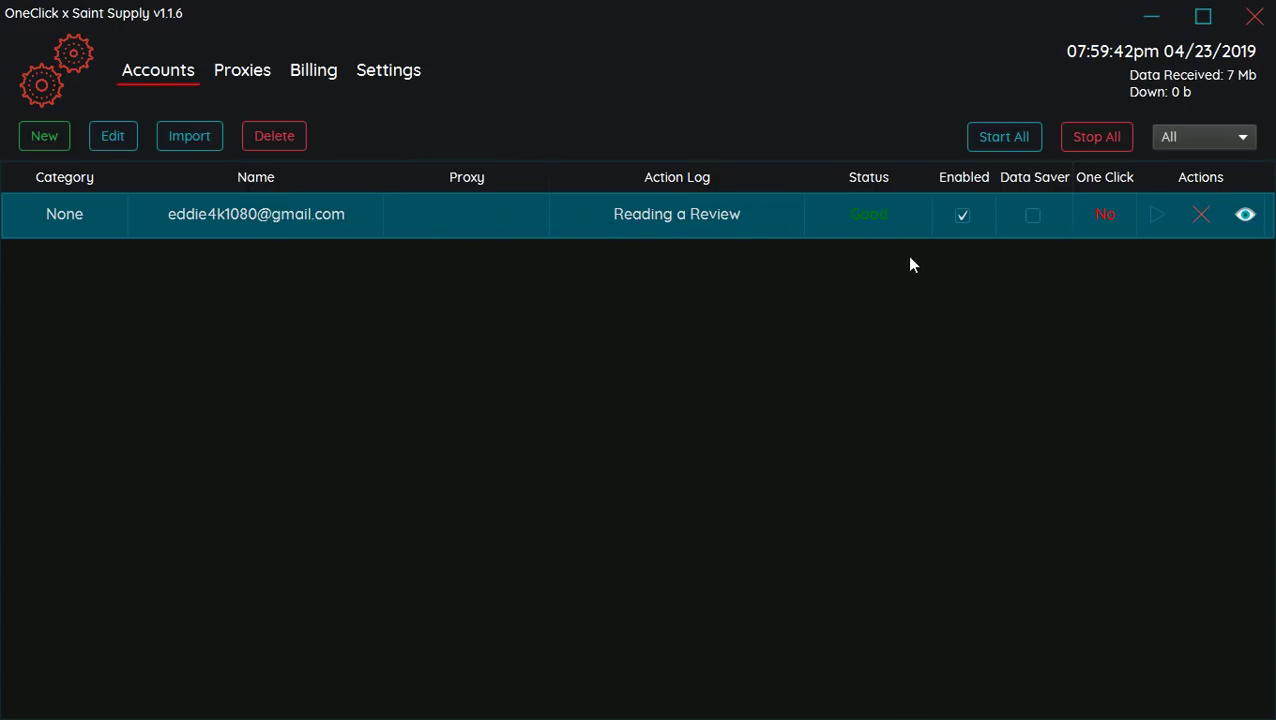
click(262, 78)
click(292, 78)
click(240, 78)
click(172, 80)
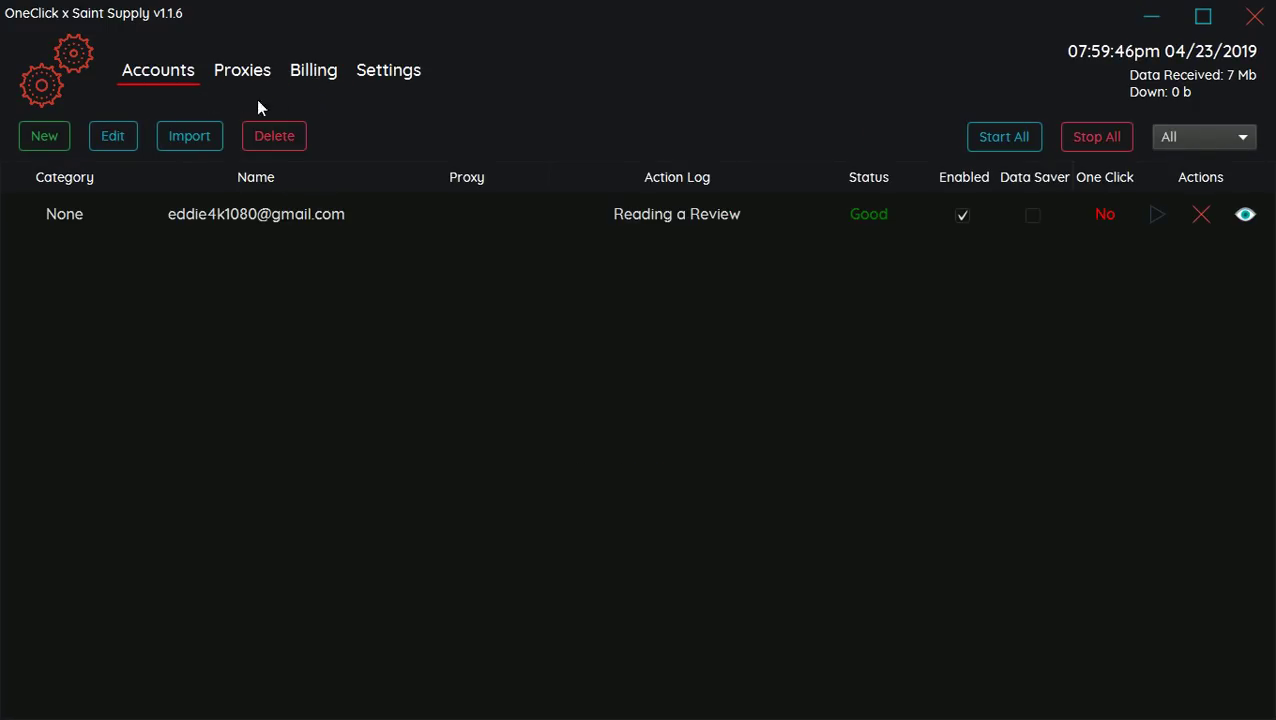
click(270, 80)
click(295, 80)
click(213, 80)
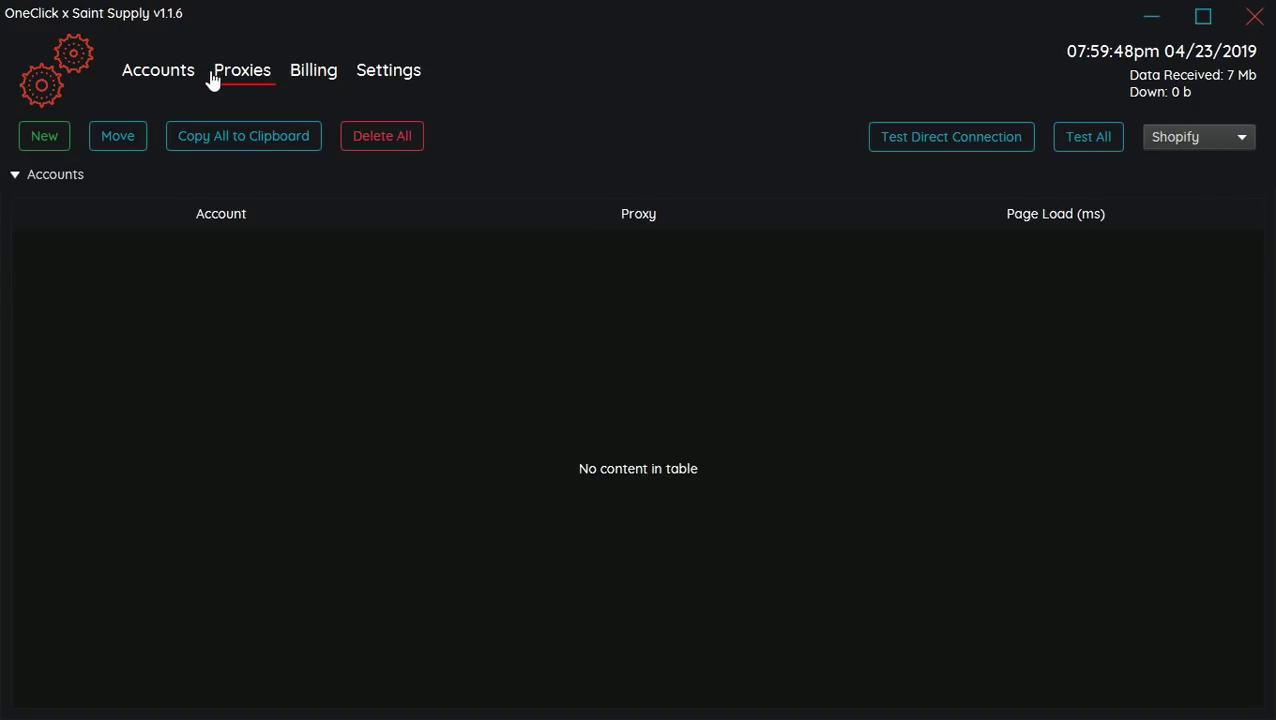